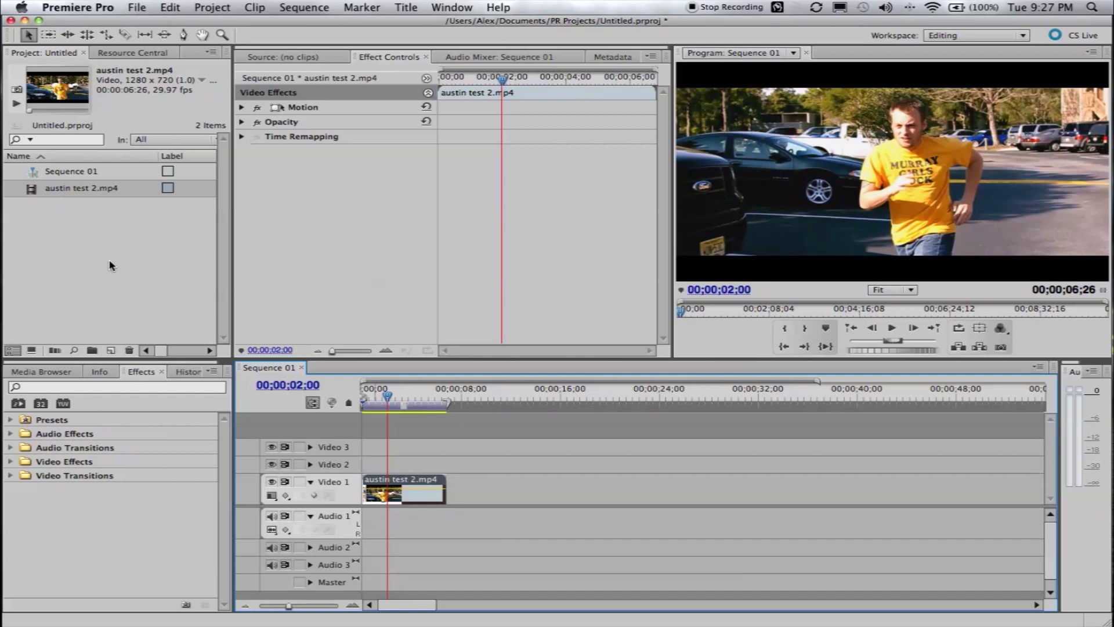
Scrub through austin test 2.mp4, park the current time at 00;00;03;07, then deselect the clip
left_click(388, 289)
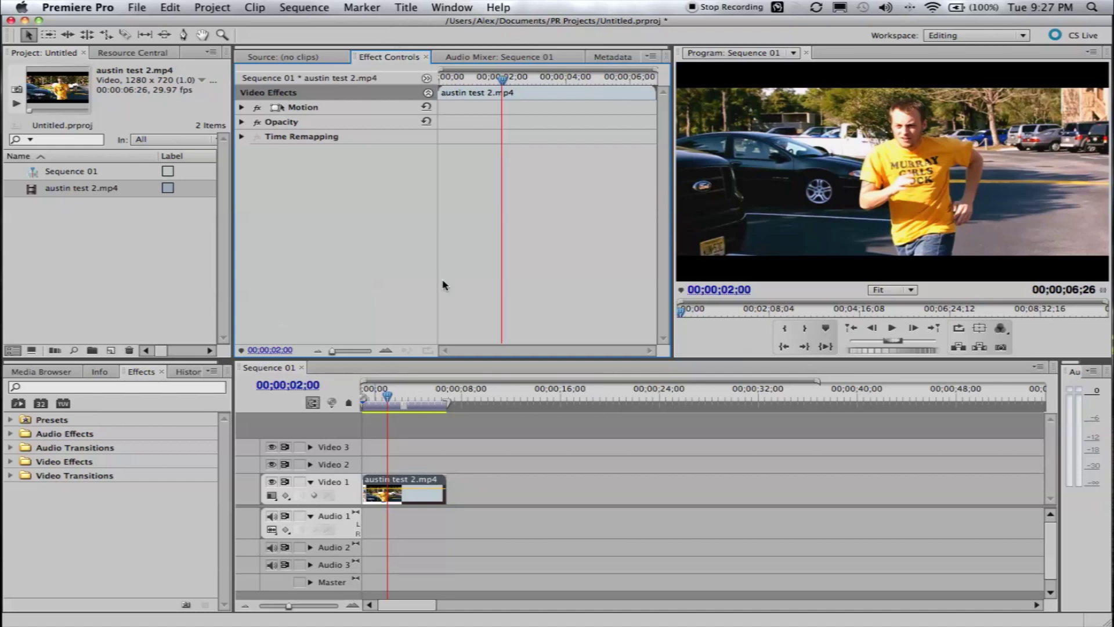
left_click(401, 395)
left_click_drag(410, 400, 423, 400)
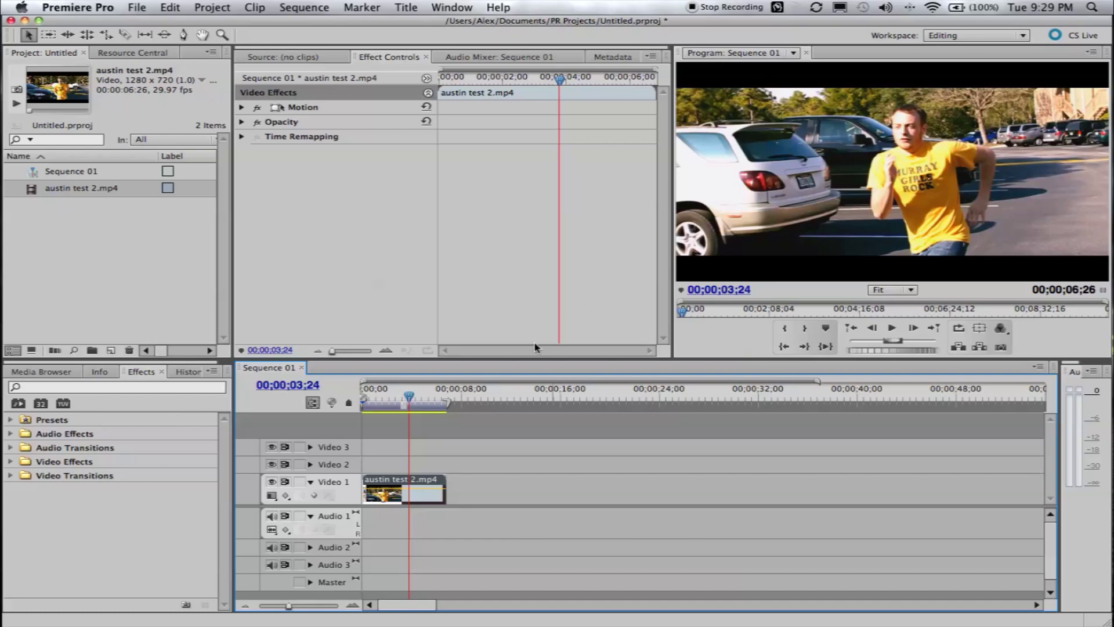
left_click(402, 397)
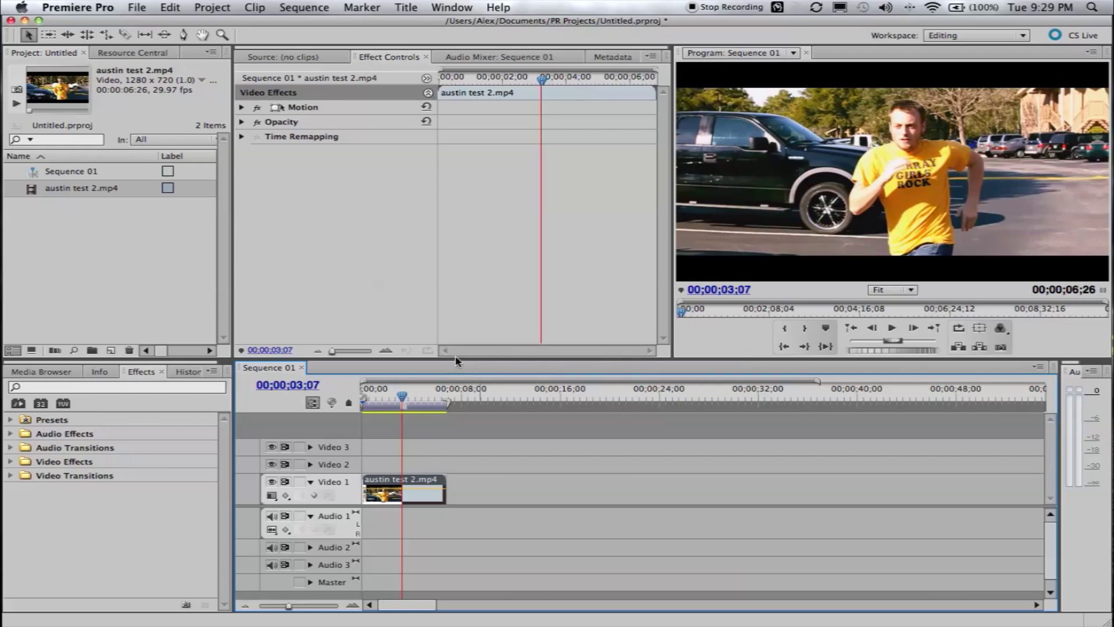
left_click(190, 279)
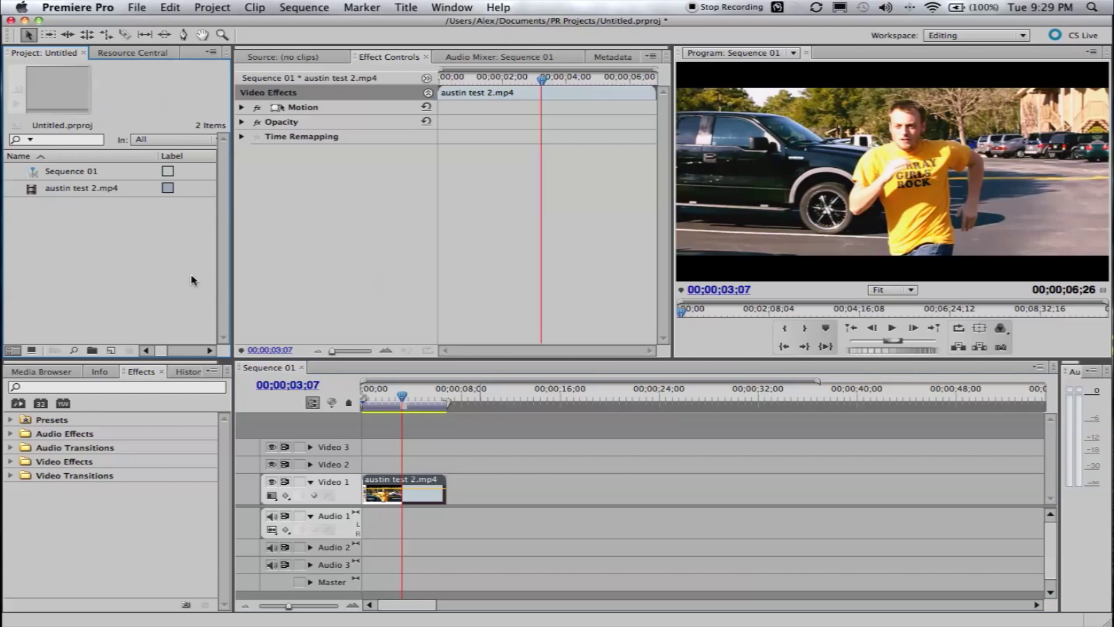
left_click(277, 254)
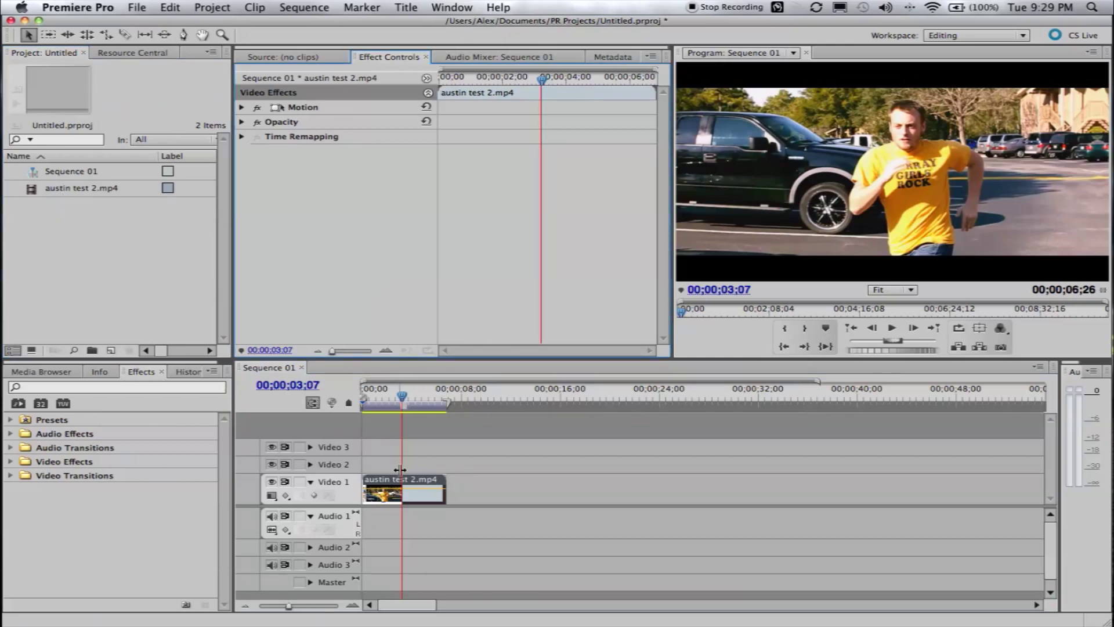
Open the Export Settings dialog for Sequence 01 from File > Export > Media
left_click(141, 314)
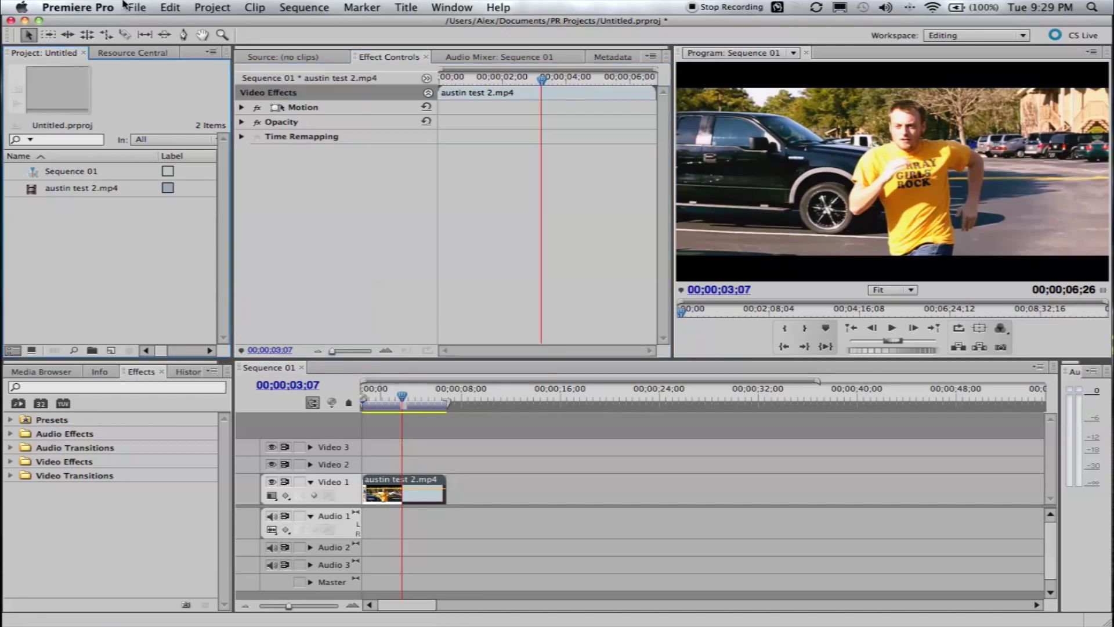
left_click(144, 9)
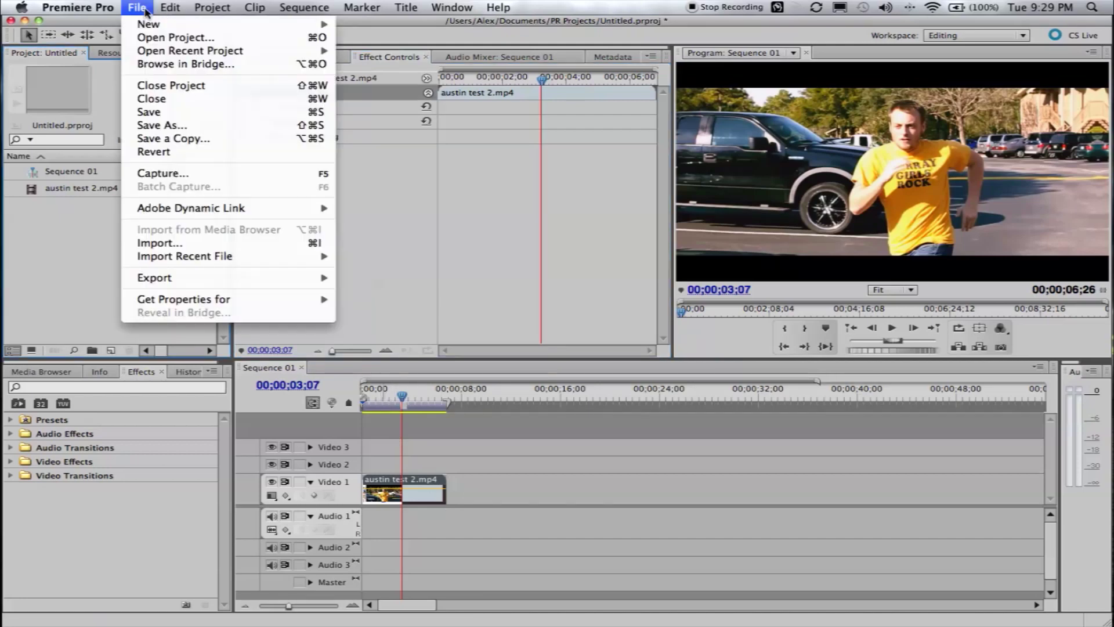
mouse_move(247, 277)
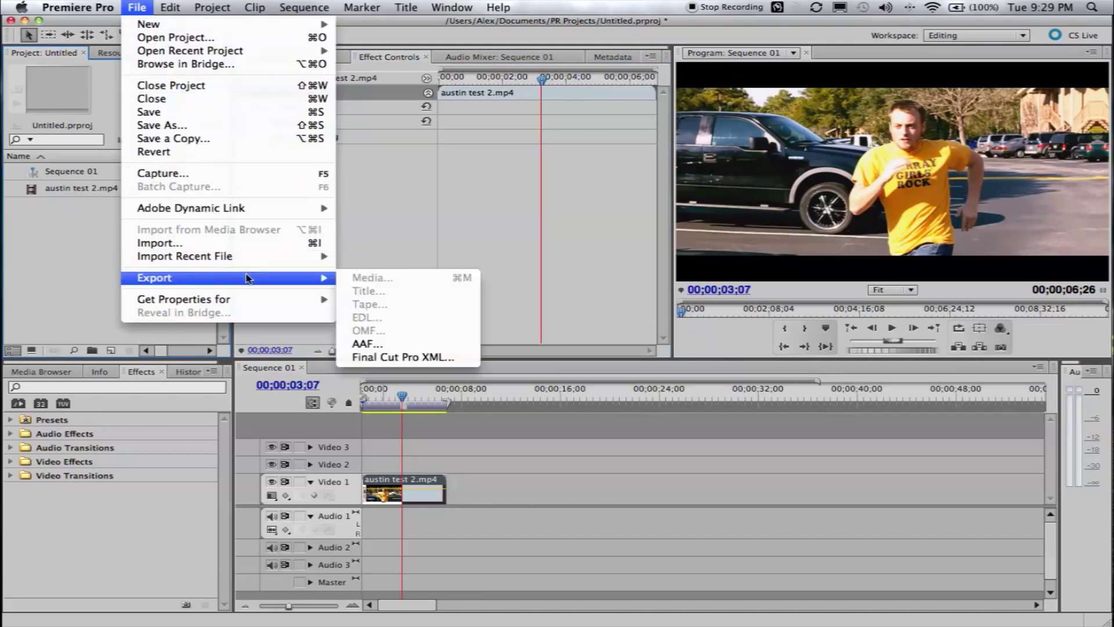
left_click(588, 433)
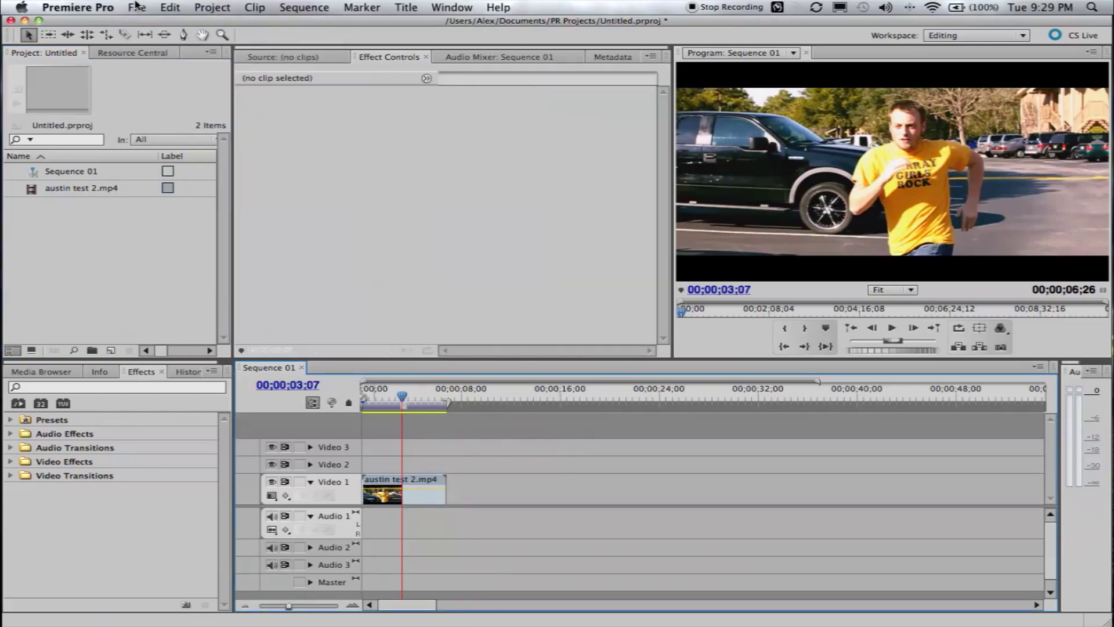
left_click(136, 7)
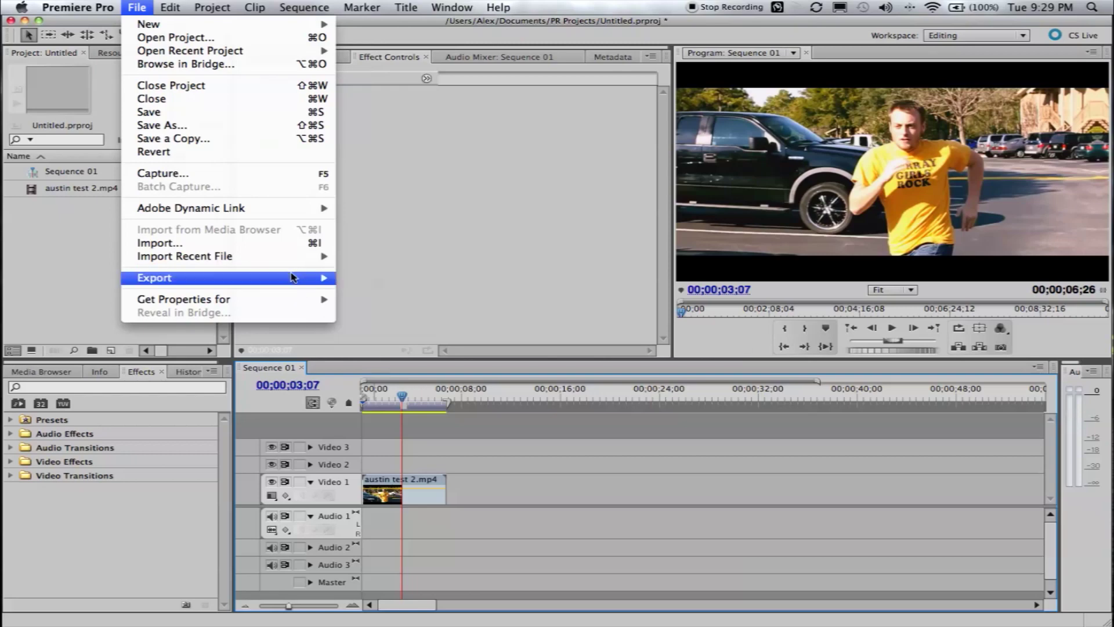
mouse_move(295, 278)
left_click(365, 277)
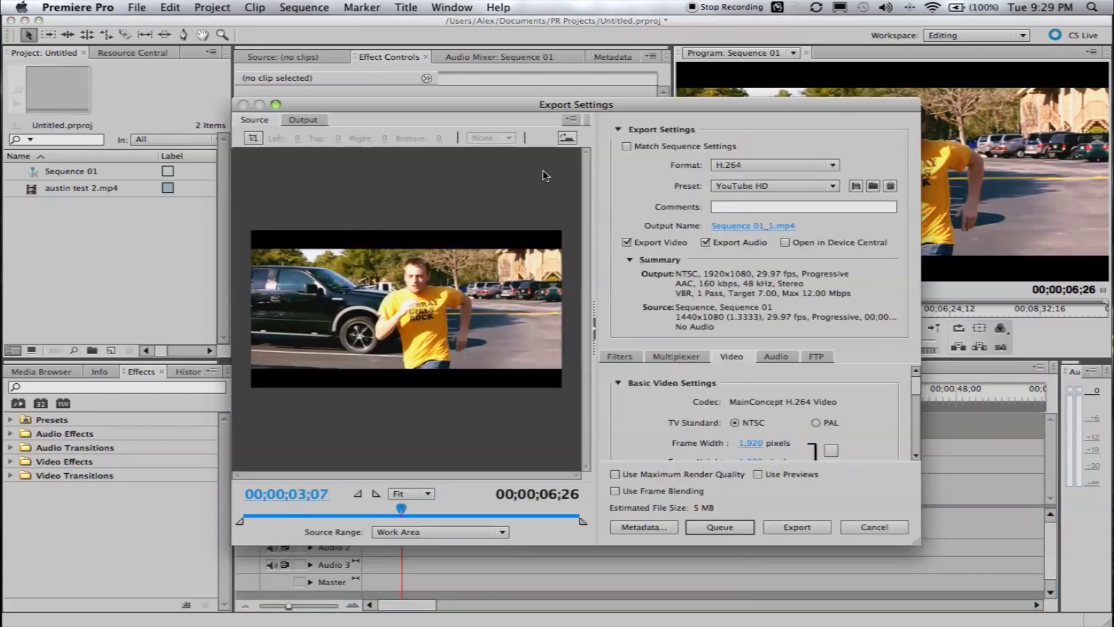
Keep H.264 as the format and choose the HDTV 1080p 29.97 High Quality preset
left_click(767, 167)
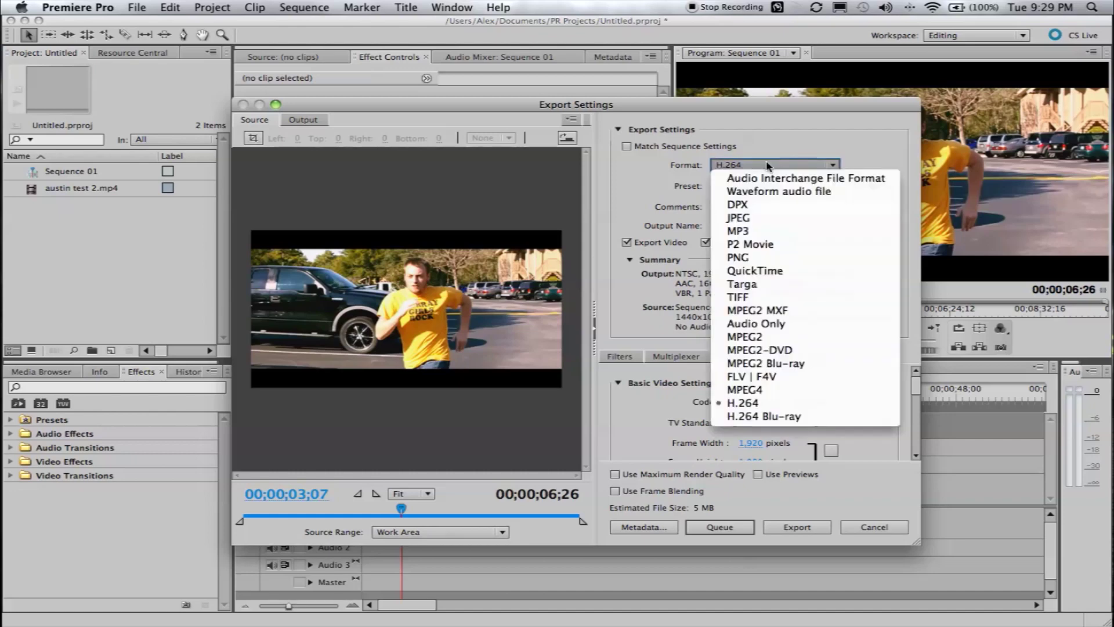
left_click(753, 403)
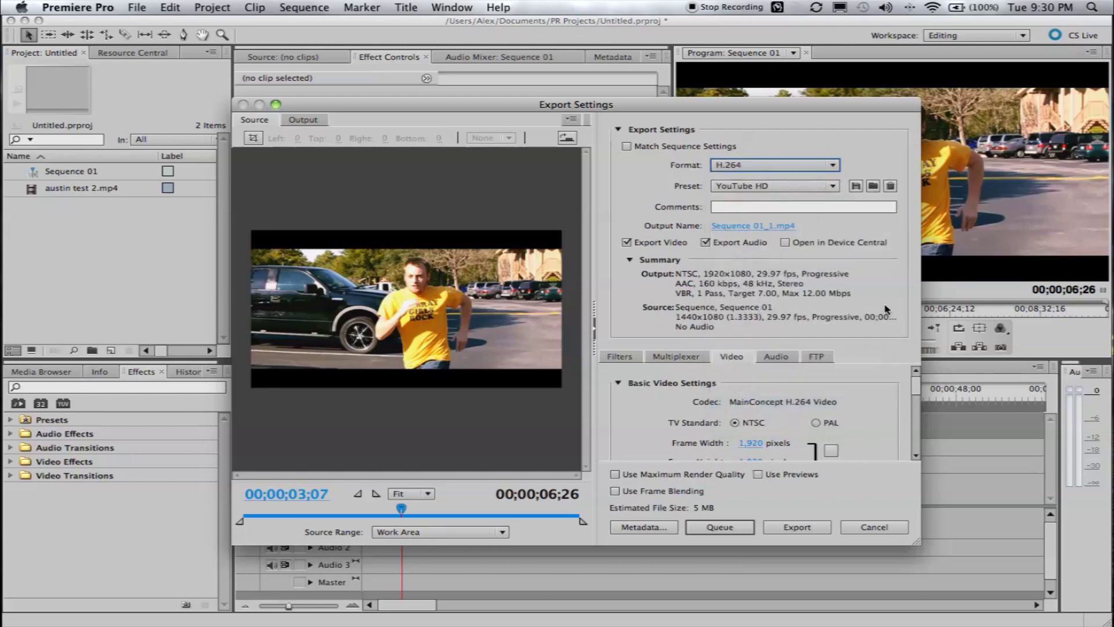
left_click(719, 186)
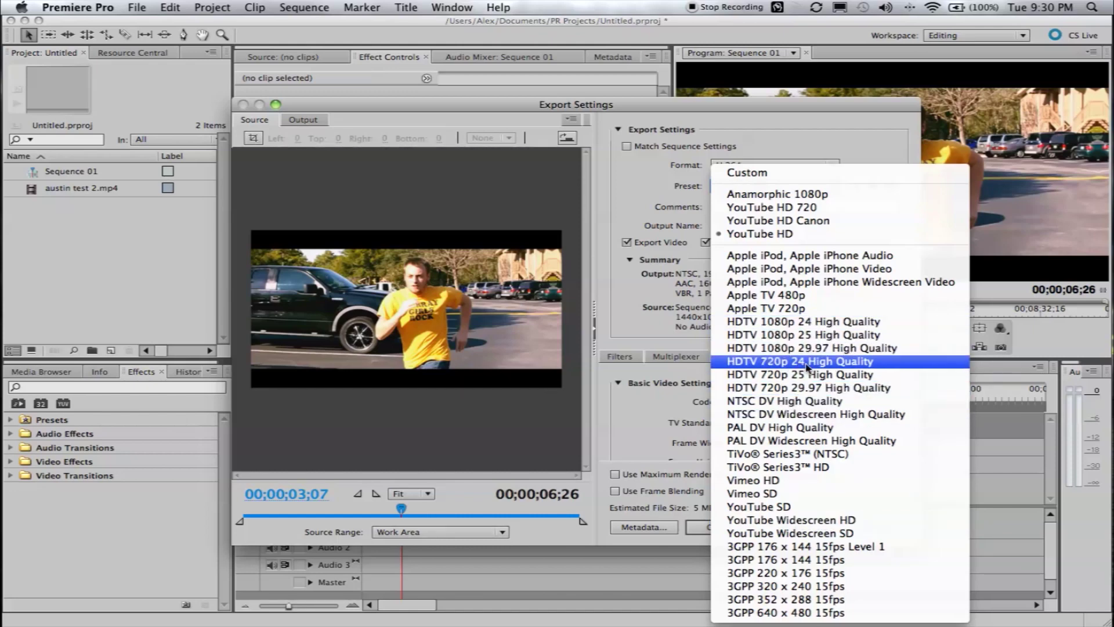
left_click(848, 354)
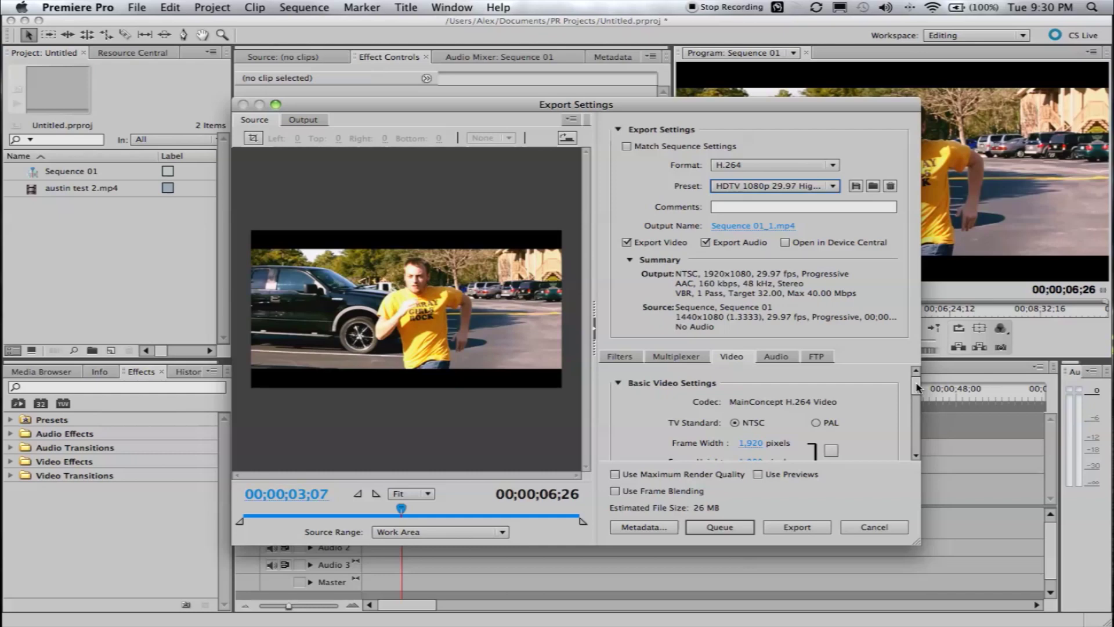
Scroll the Video settings past Frame Size, Profile and Level to the VBR bitrate settings
left_click_drag(917, 388, 917, 402)
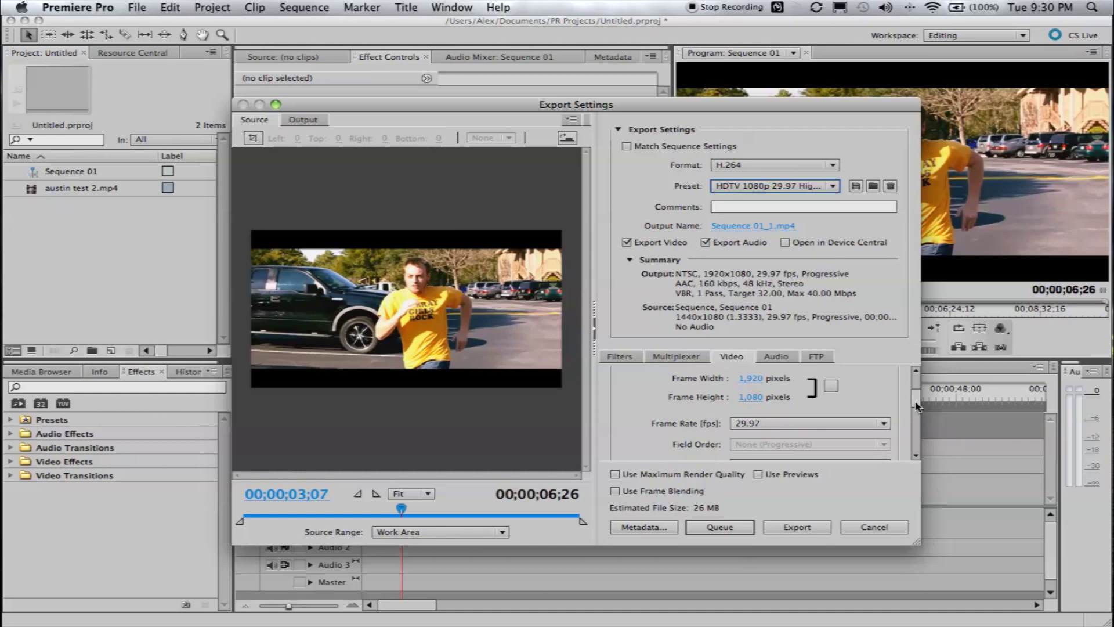
left_click_drag(917, 404, 916, 424)
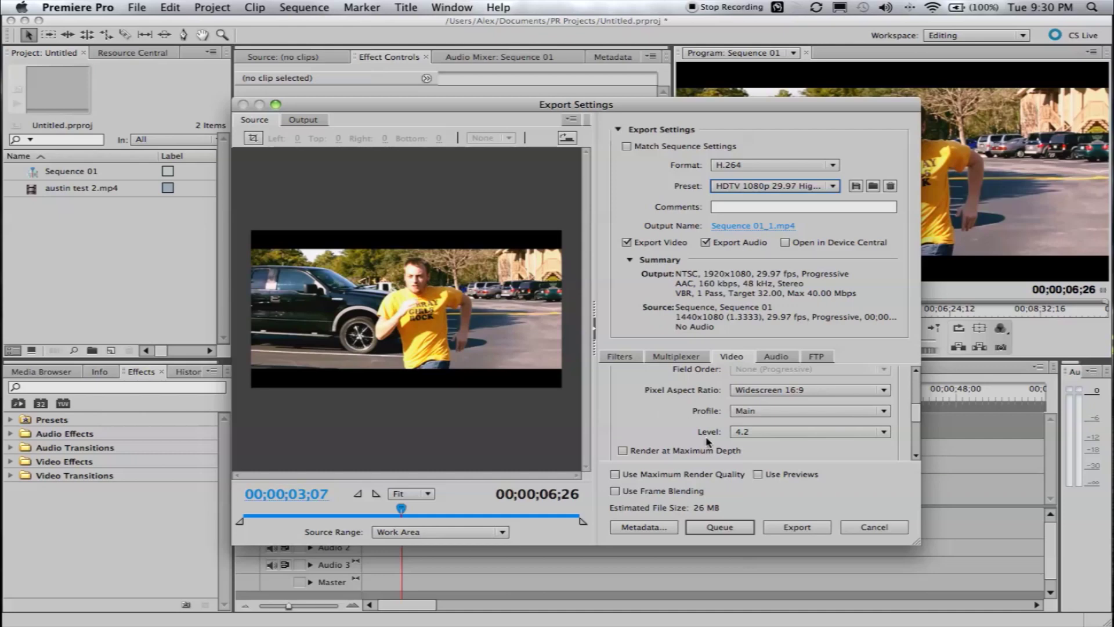
left_click_drag(910, 419, 908, 442)
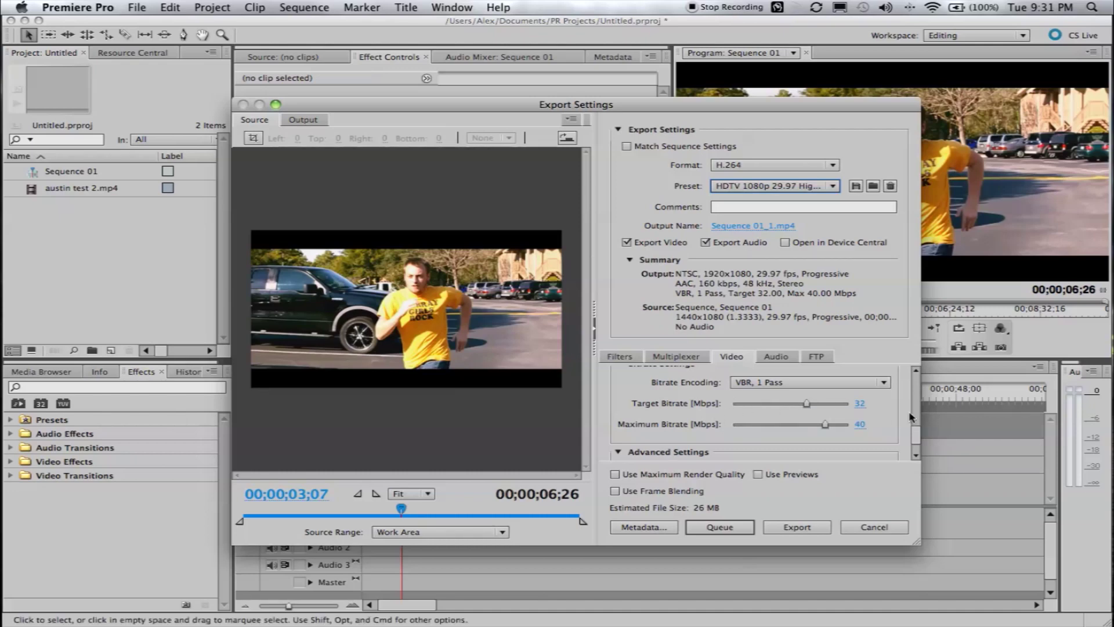
Drag the Target Bitrate slider until it settles at 36.01 Mbps, turning the preset Custom
left_click_drag(806, 409, 856, 410)
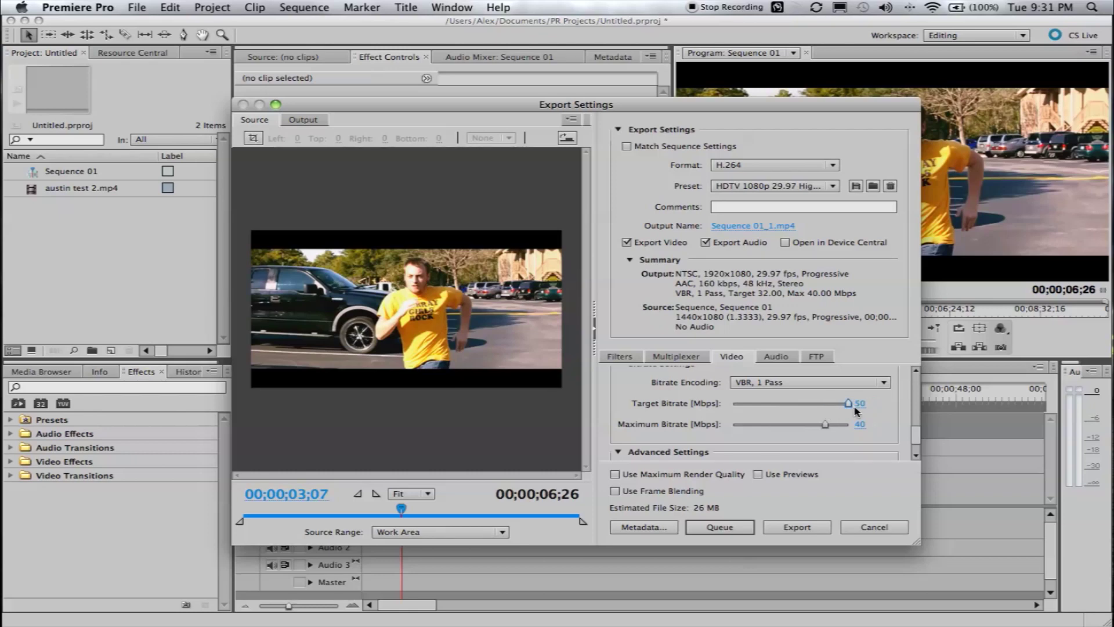
left_click_drag(855, 408, 743, 411)
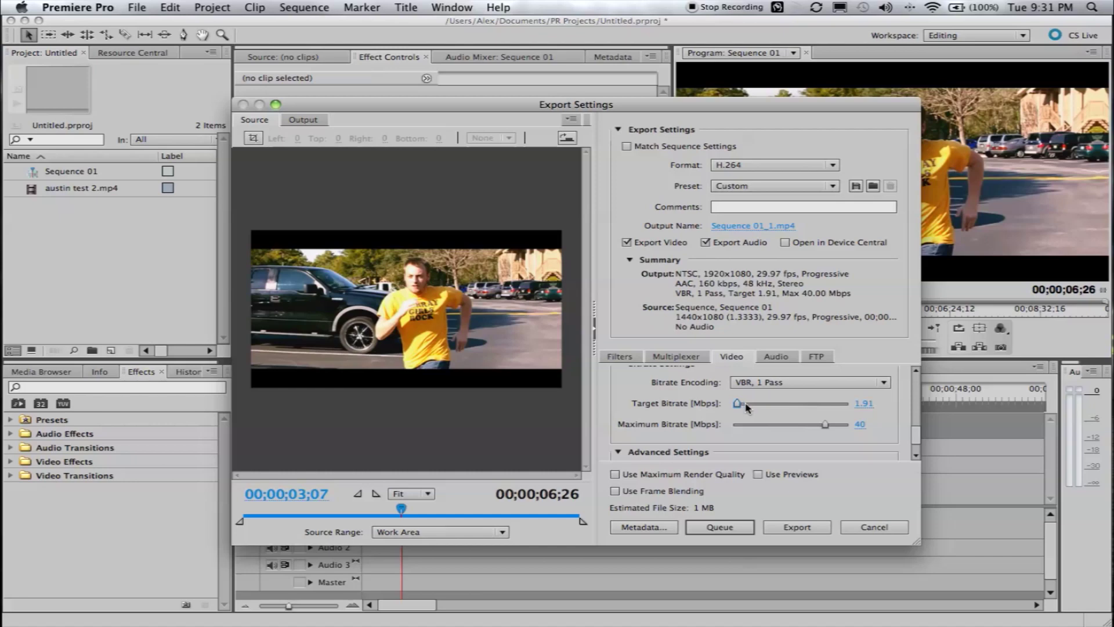
left_click_drag(740, 409, 758, 406)
left_click_drag(773, 408, 818, 408)
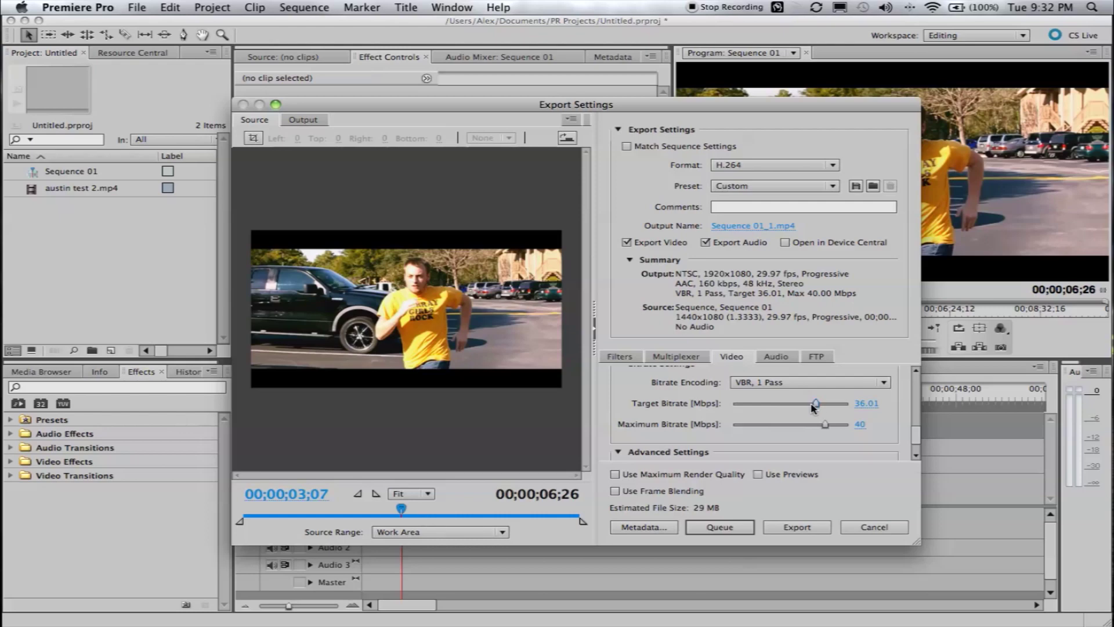
Try different target bitrates, typing 40 Mbps and then dragging the slider
left_click_drag(811, 406, 827, 408)
left_click(871, 403)
type("40")
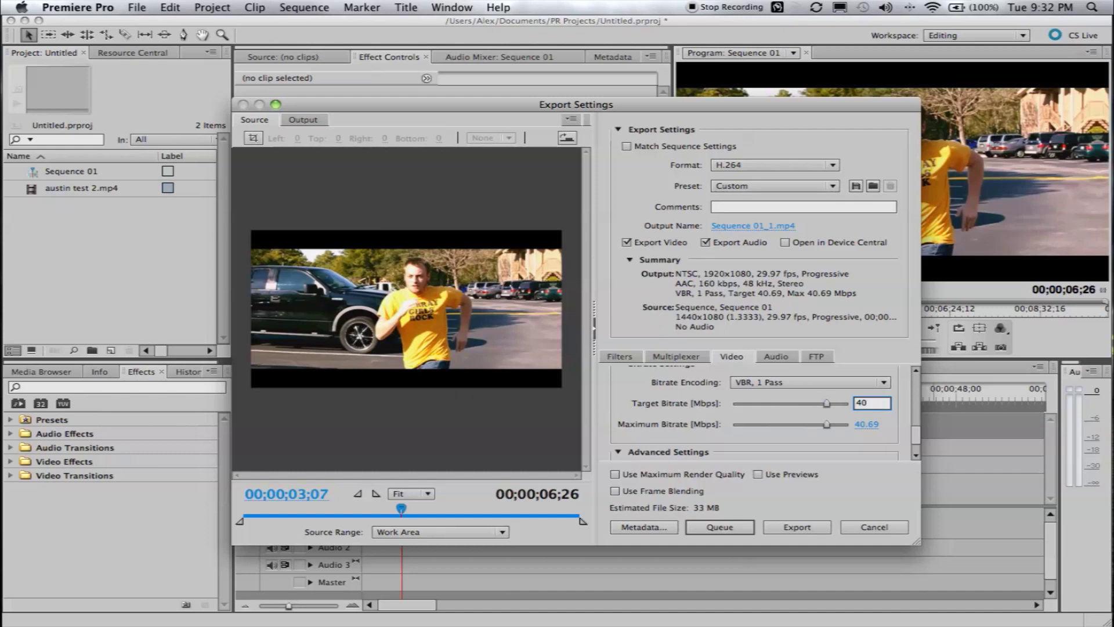
left_click(897, 430)
left_click_drag(826, 407, 774, 409)
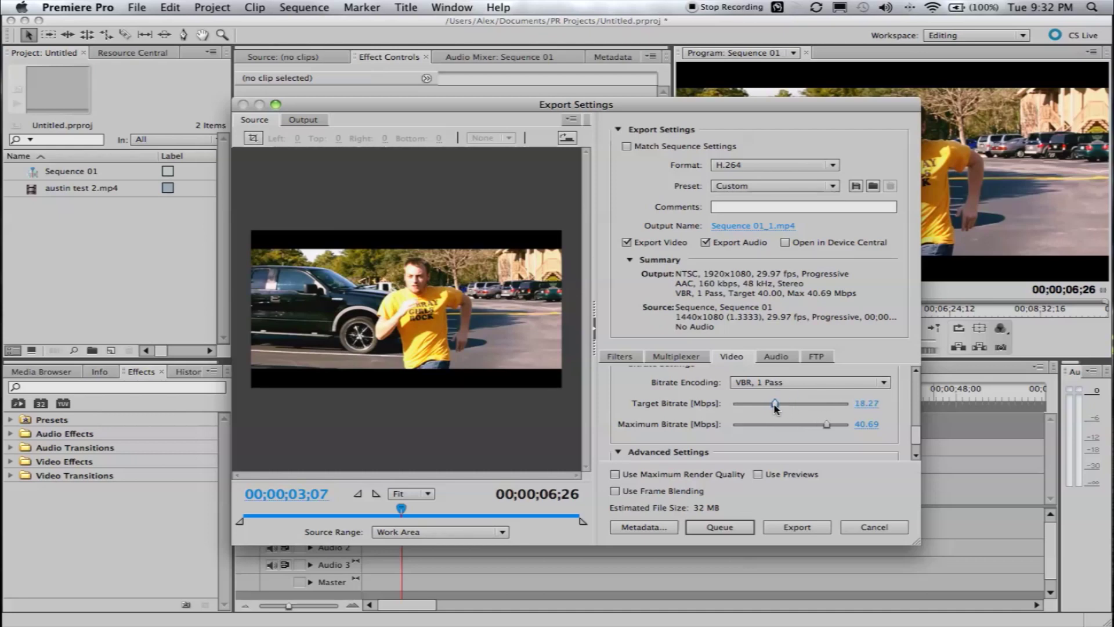
mouse_move(776, 408)
left_mouse_down()
mouse_move(795, 406)
mouse_move(765, 411)
mouse_move(773, 426)
left_mouse_up()
Set the target bitrate to 15 Mbps and the maximum bitrate to 20 Mbps
left_click(867, 406)
type("15")
left_click(870, 424)
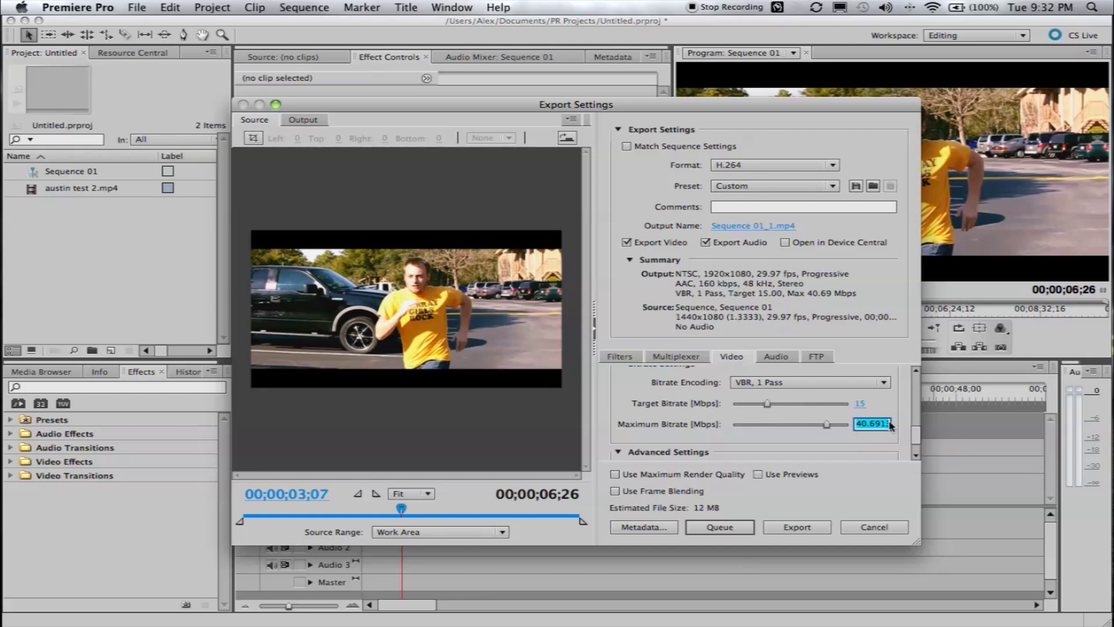
type("20")
key("Return")
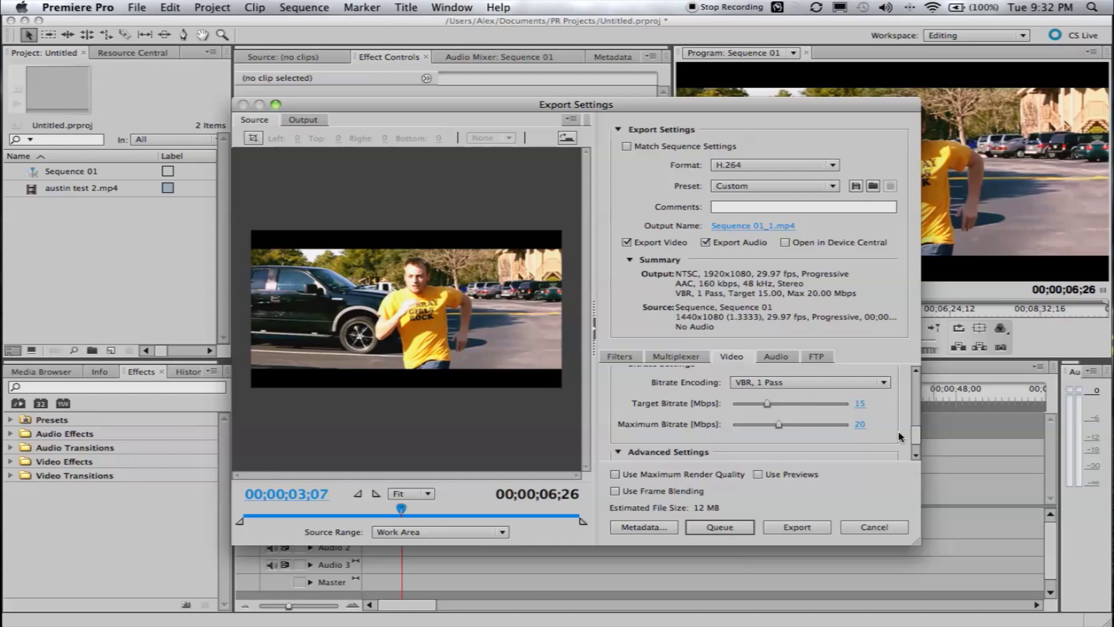
scroll(897, 421, "down", 1)
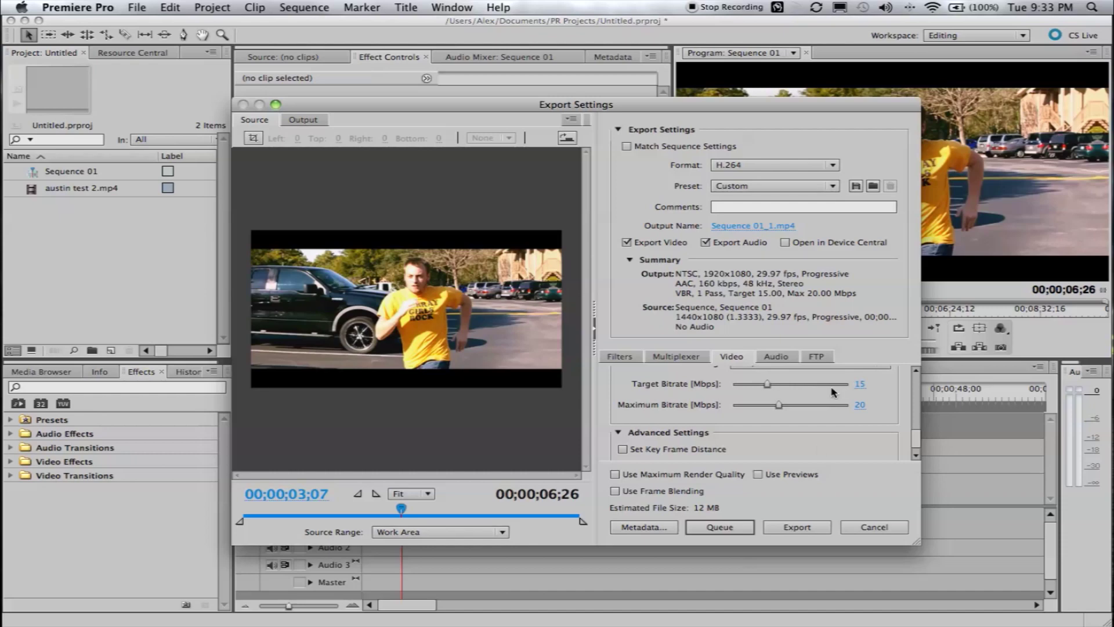
Switch to the Audio tab and scroll through the audio export options
scroll(918, 447, "down", 1)
scroll(918, 447, "up", 5)
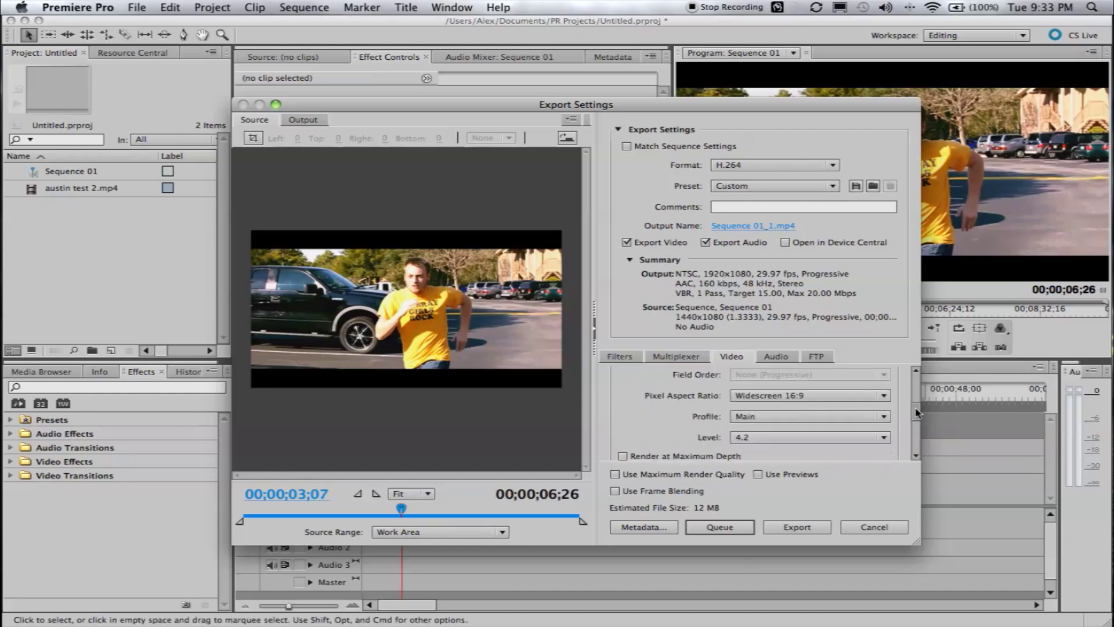
left_click(773, 363)
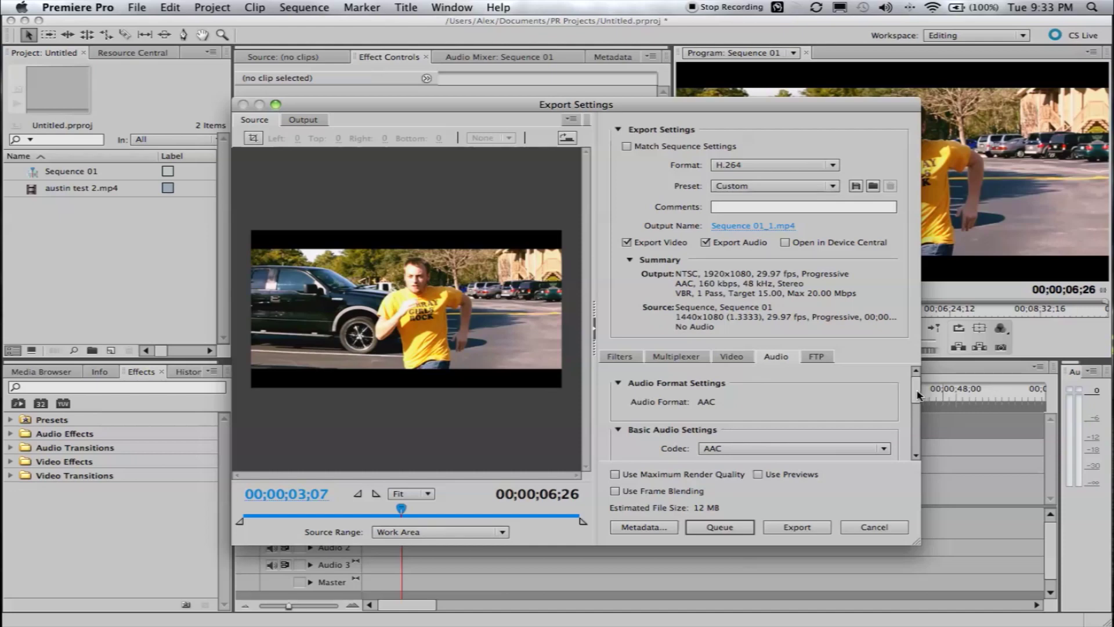
mouse_move(924, 396)
left_mouse_down()
mouse_move(924, 423)
mouse_move(925, 411)
left_mouse_up()
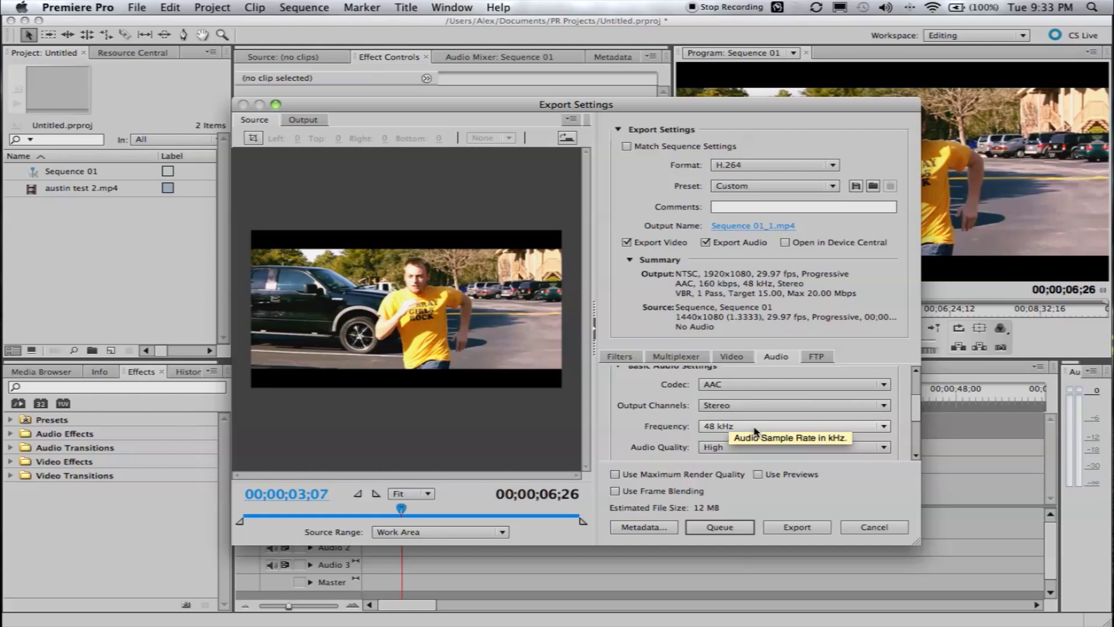
scroll(915, 422, "down", 2)
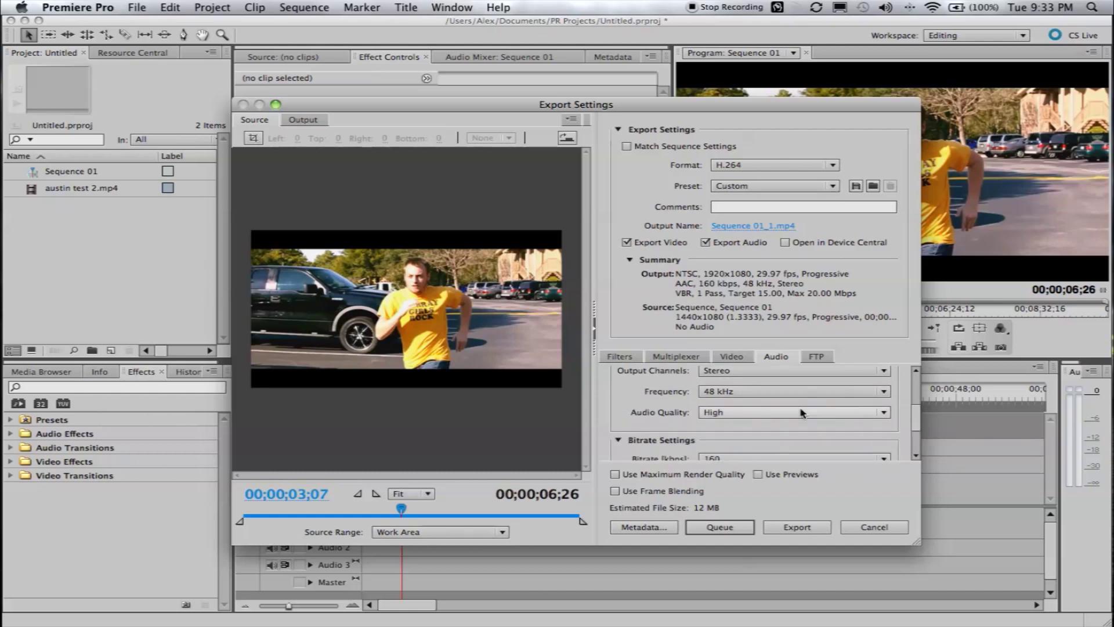
Keep the frequency at 48 kHz and audio quality at High, then check the audio bitrate
left_click(754, 392)
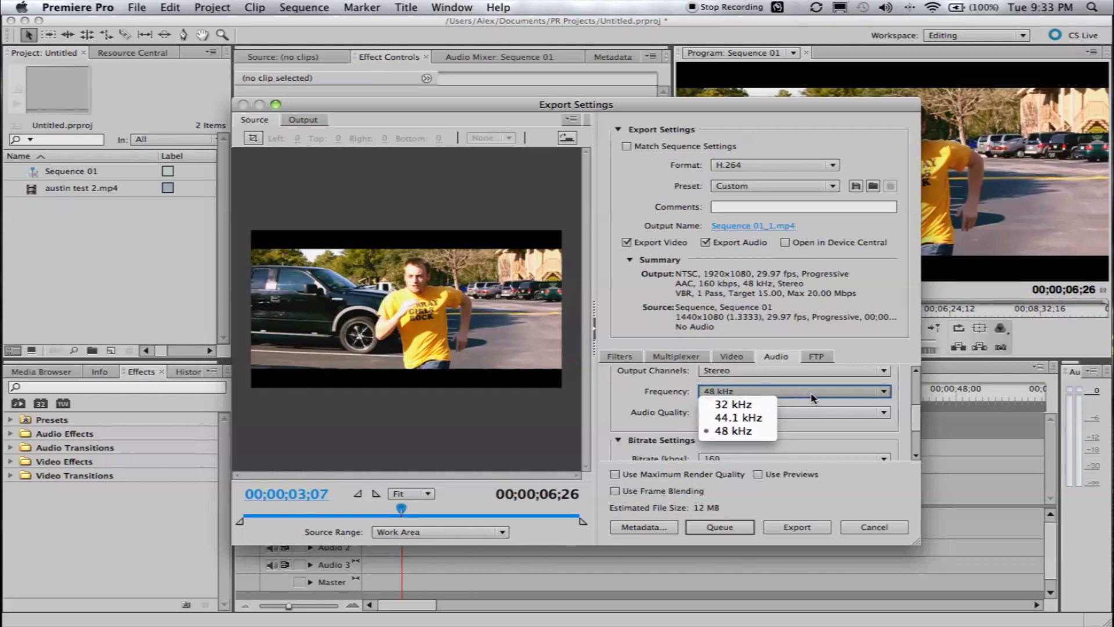
left_click(775, 395)
scroll(811, 398, "up", 2)
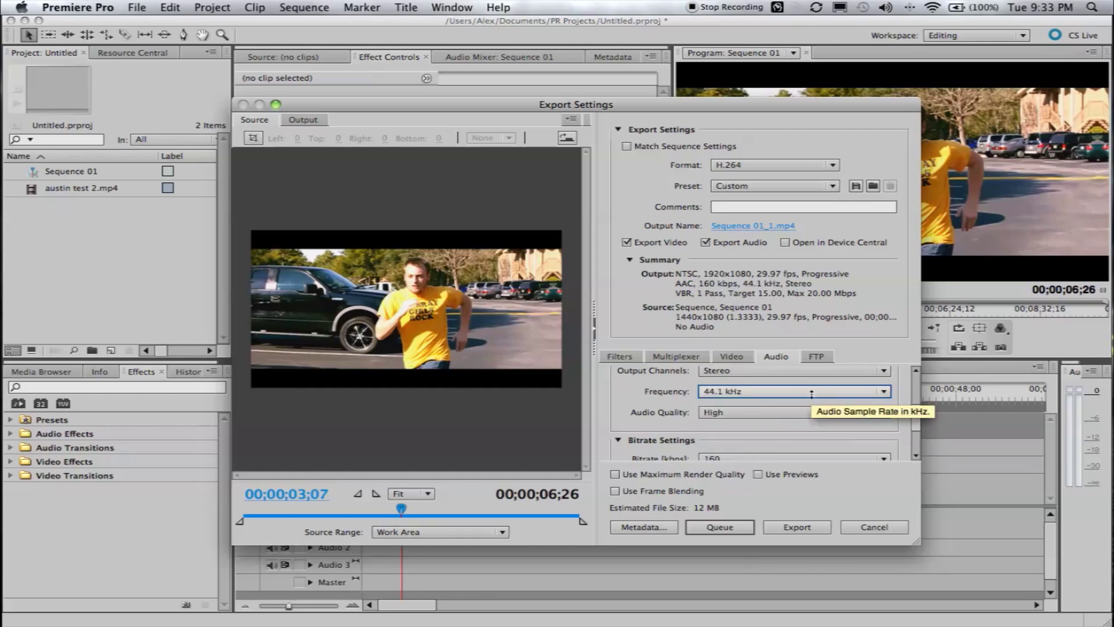
left_click(797, 398)
left_click(735, 431)
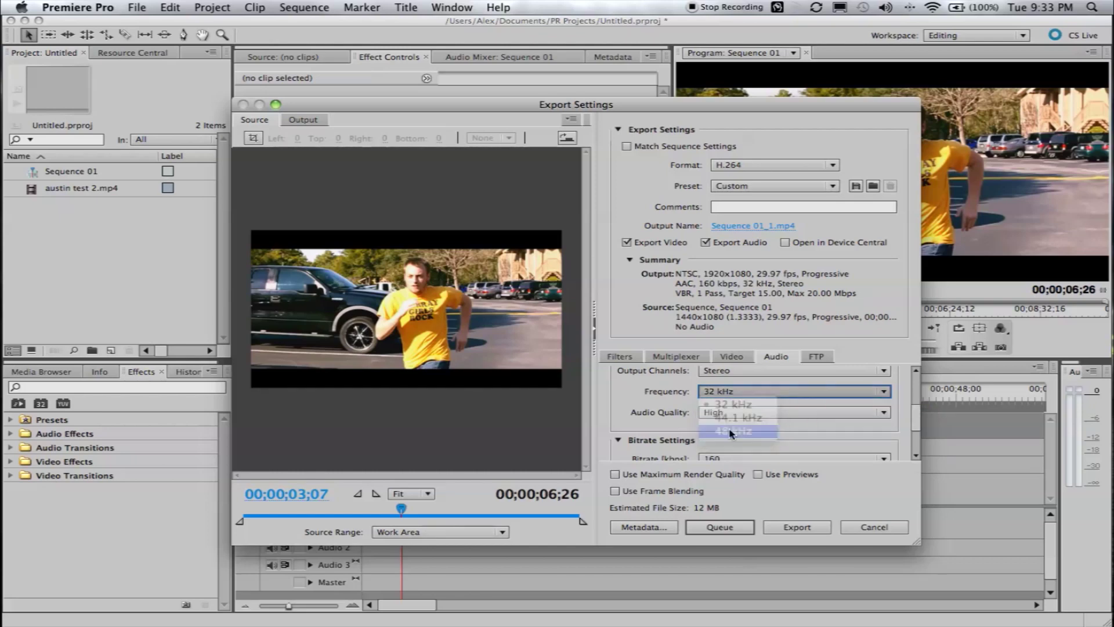
left_click(749, 413)
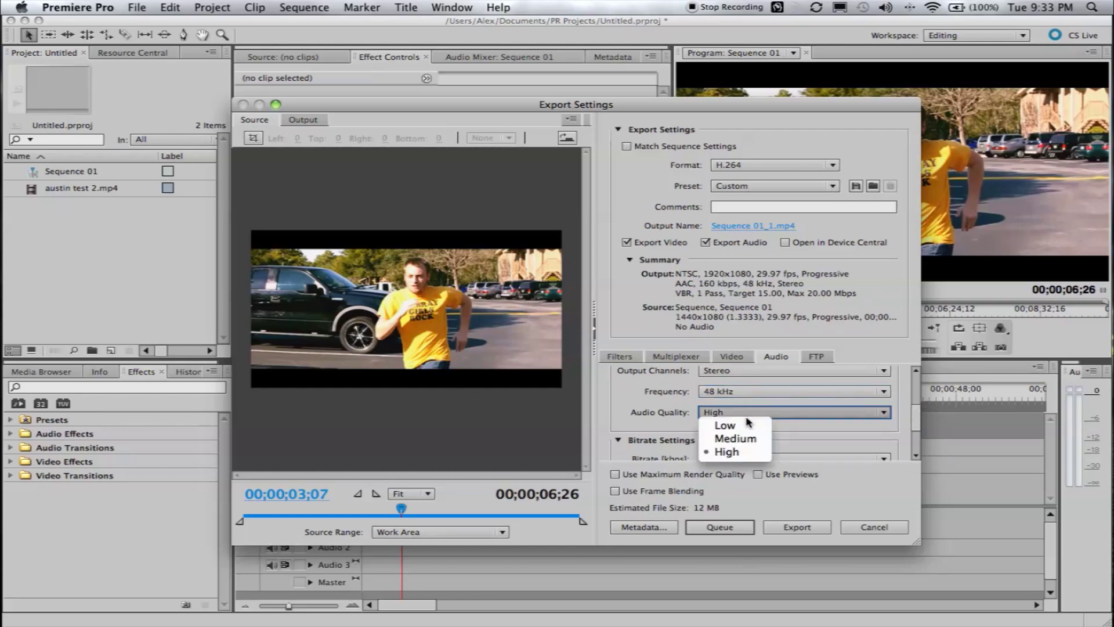
left_click(728, 453)
left_click_drag(917, 419, 917, 441)
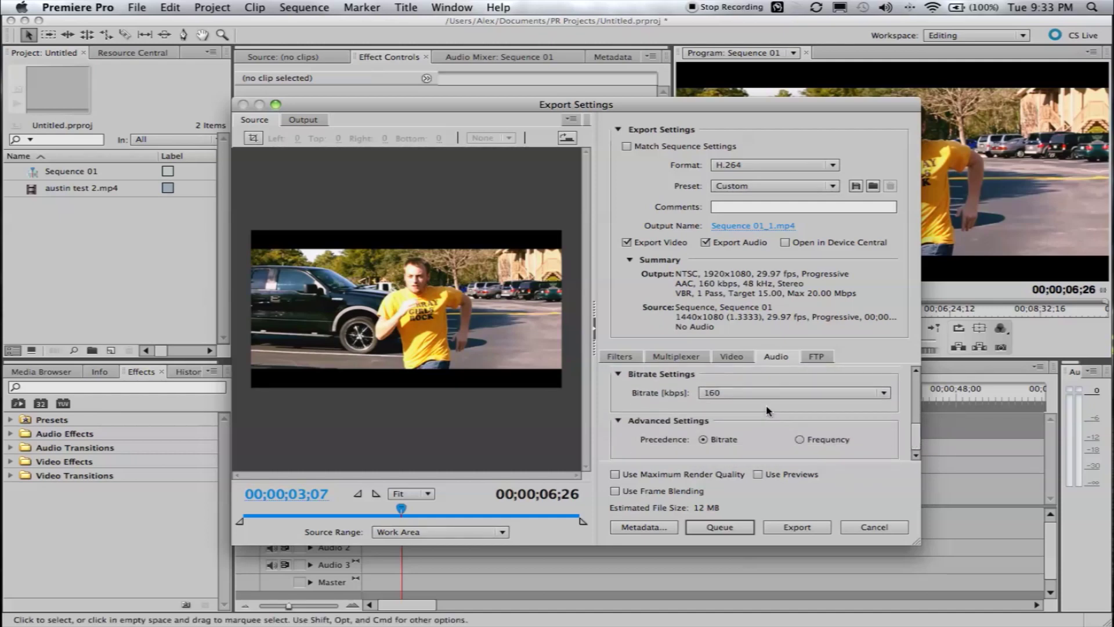
left_click(715, 393)
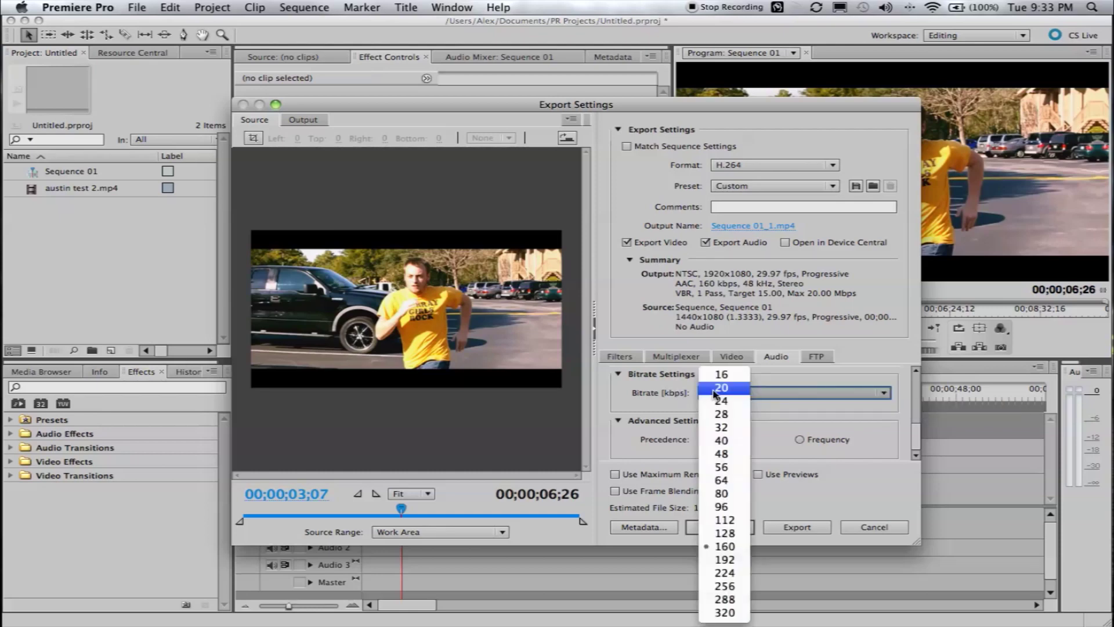
left_click(733, 549)
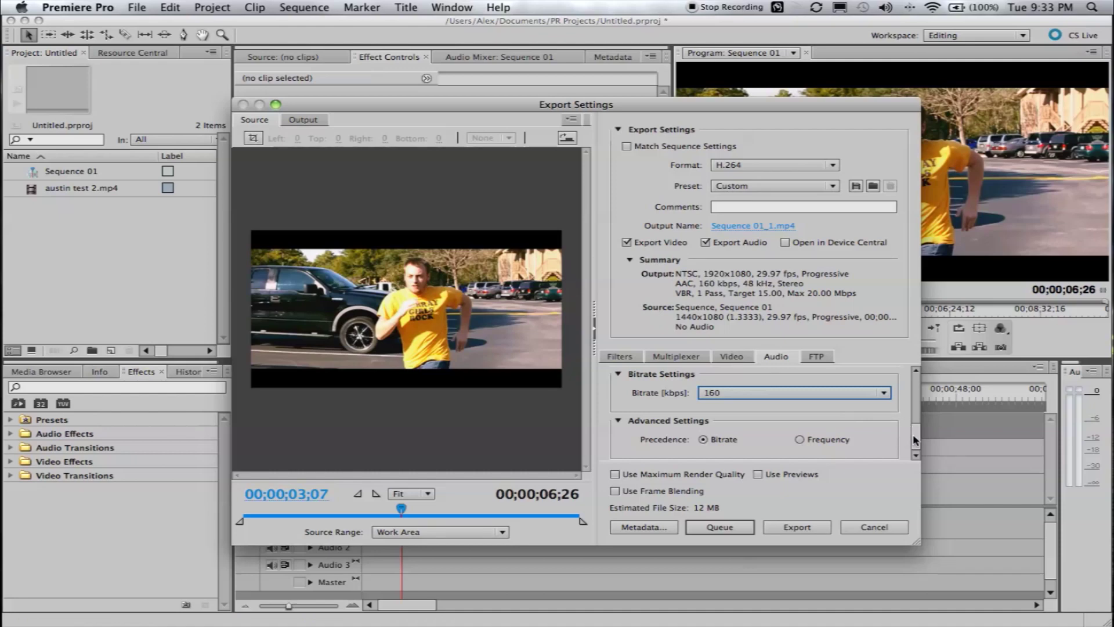
left_click_drag(916, 441, 914, 374)
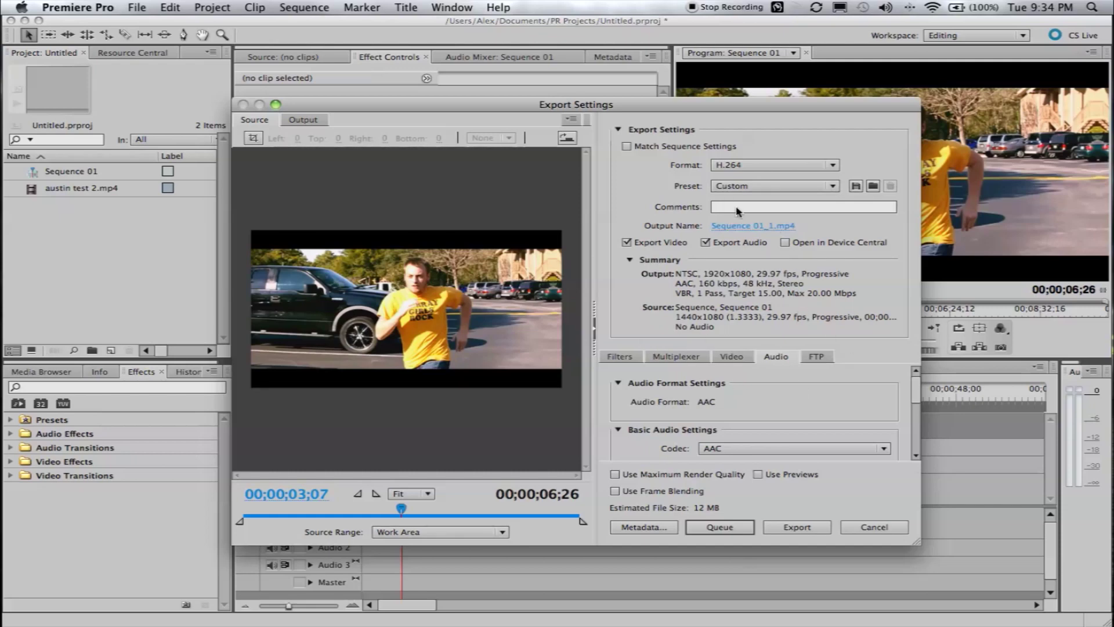
left_click(744, 227)
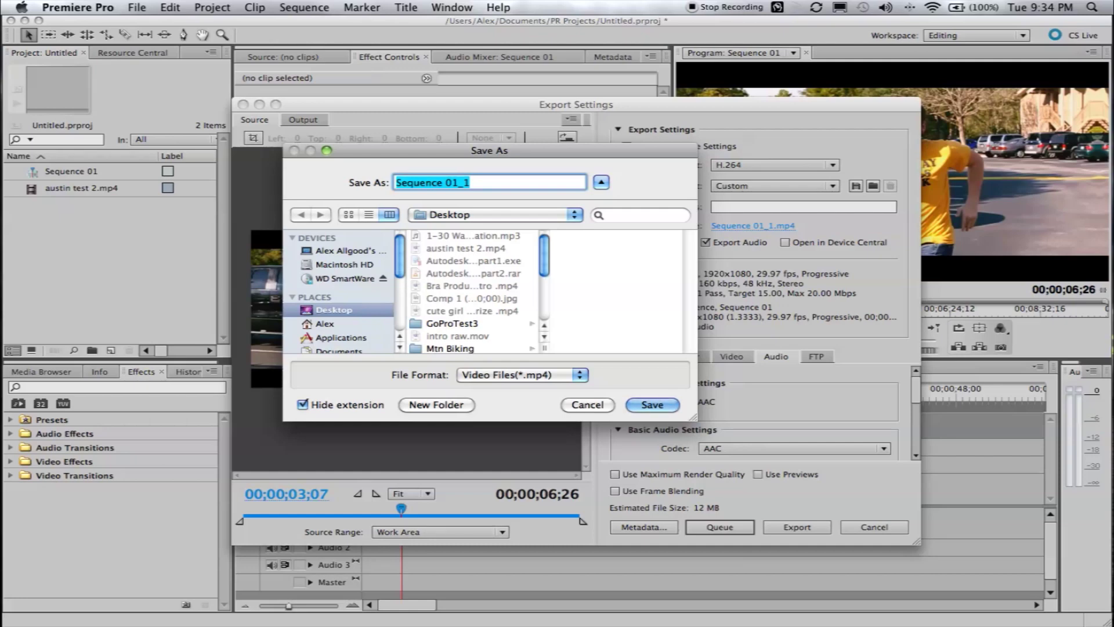
Name the output file HELLO YOUTUBE and save it to the Desktop
type("HELLO Y")
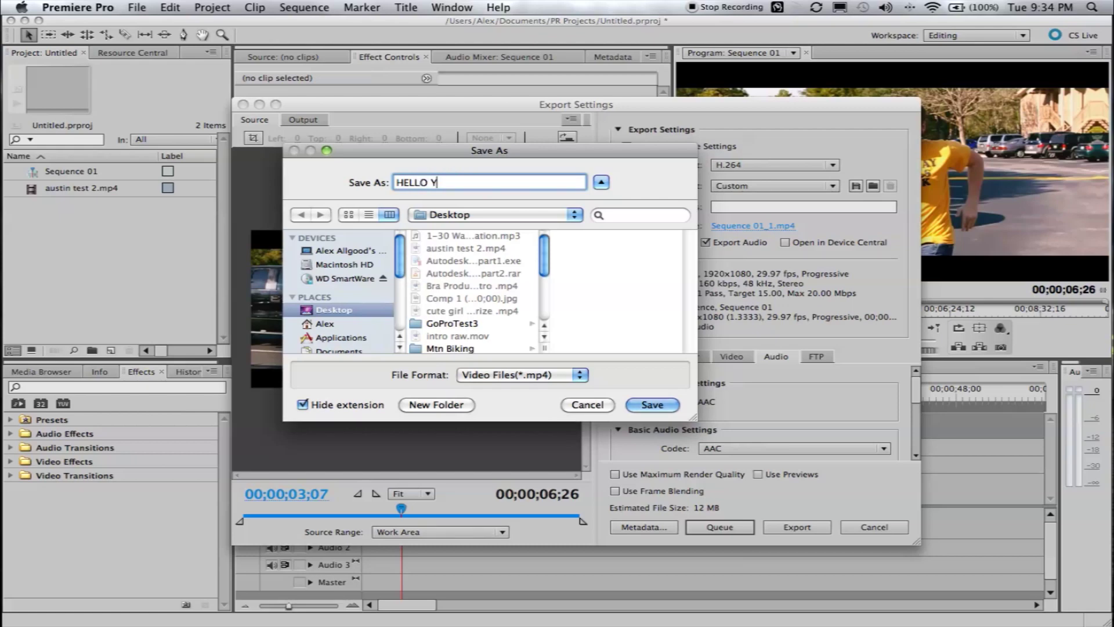
type("OUTUBE")
left_click(645, 406)
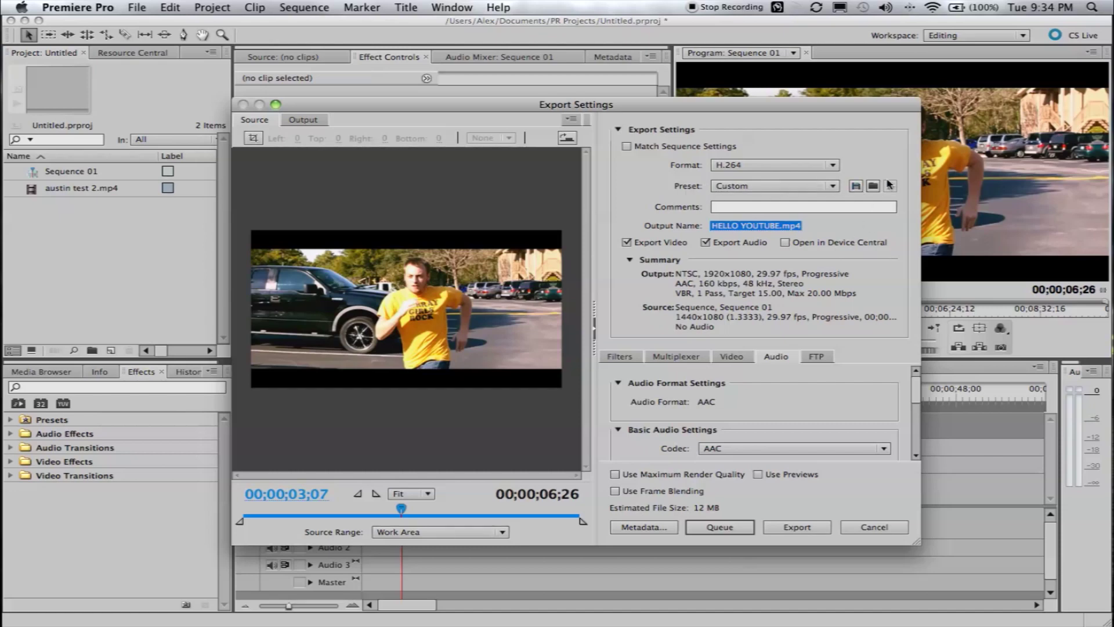
left_click(856, 186)
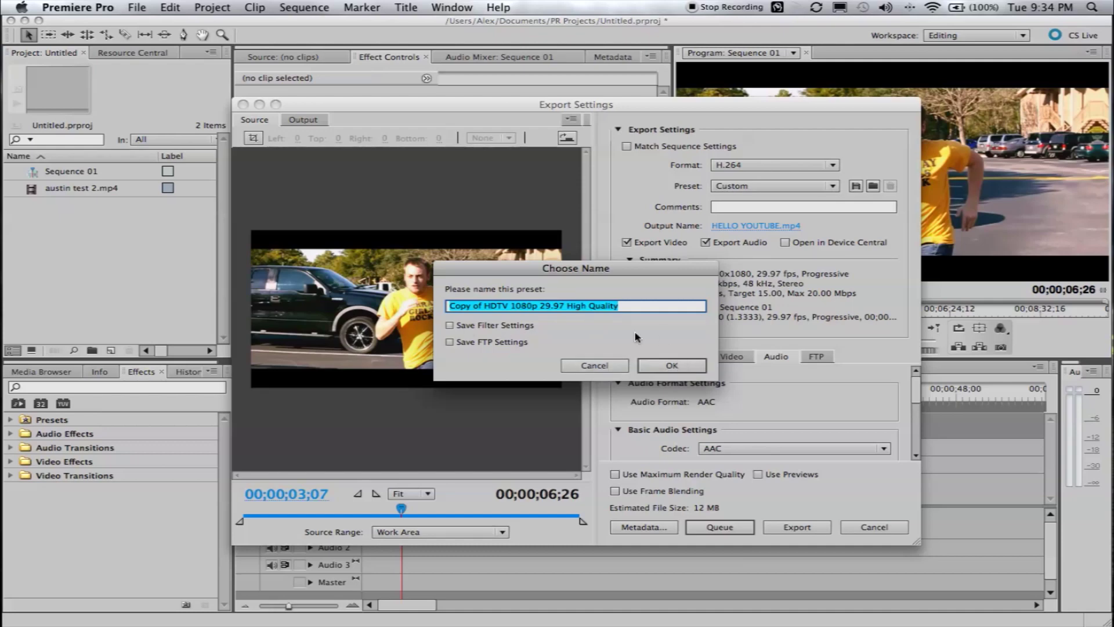
left_click(594, 367)
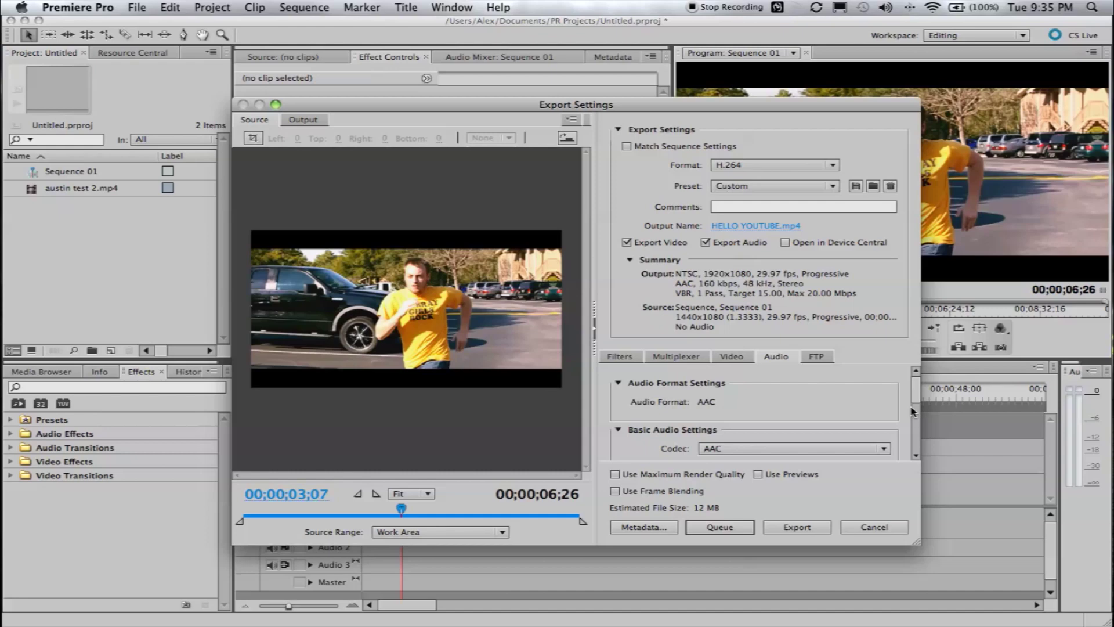
On the Video tab, drag the target bitrate to 18.68 Mbps with a 32.72 Mbps maximum
scroll(916, 381, "down", 3)
left_click(728, 356)
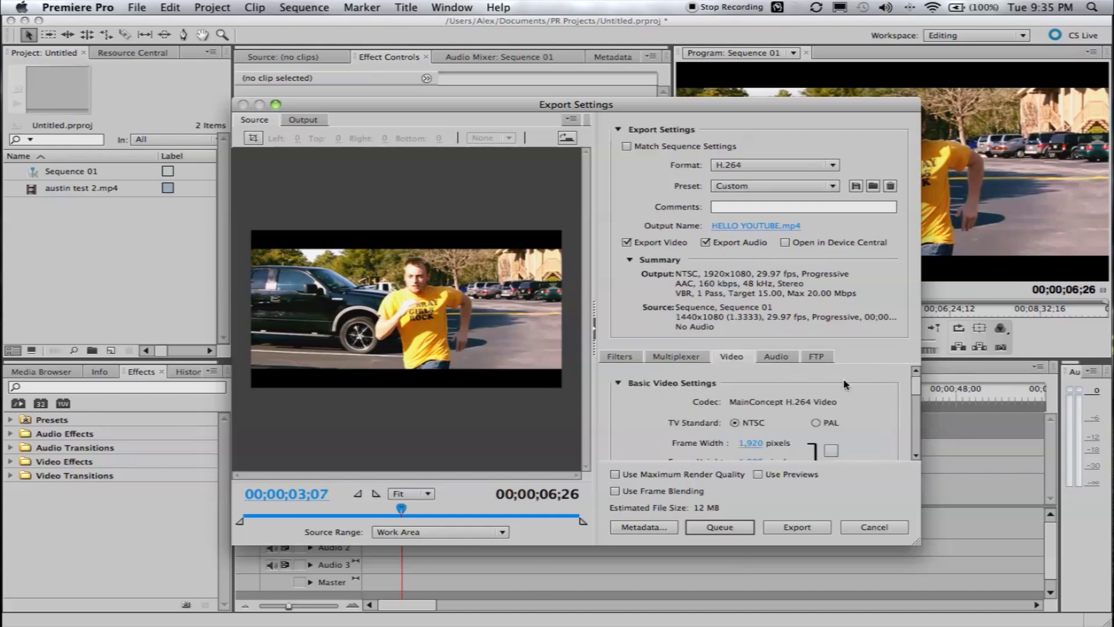
scroll(917, 407, "down", 5)
scroll(919, 415, "down", 4)
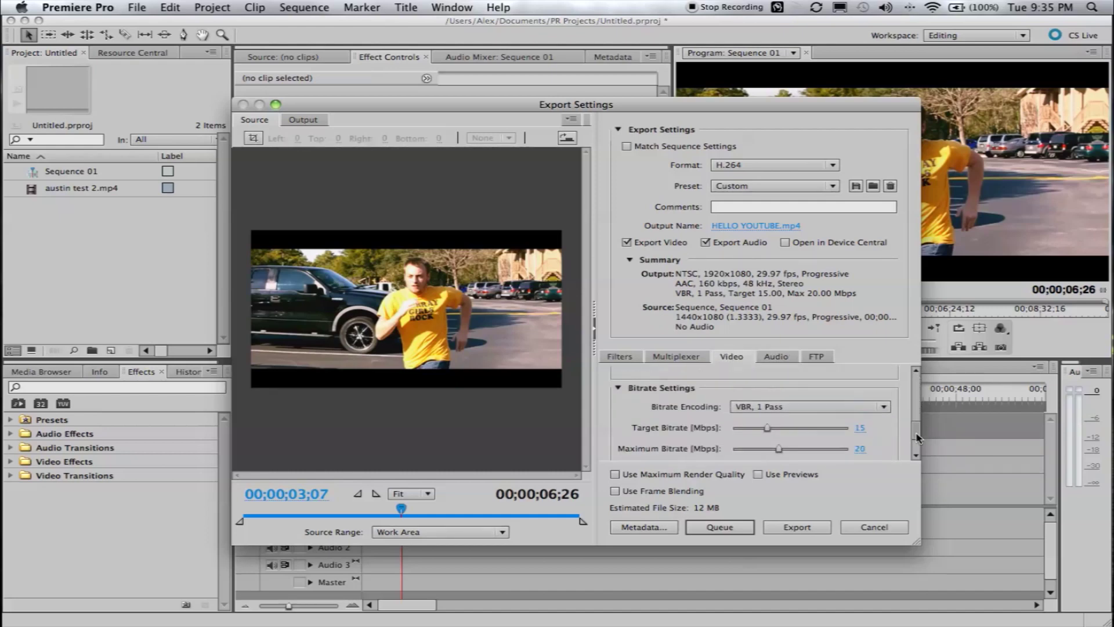
mouse_move(766, 415)
left_mouse_down()
mouse_move(745, 418)
mouse_move(808, 418)
mouse_move(778, 418)
left_mouse_up()
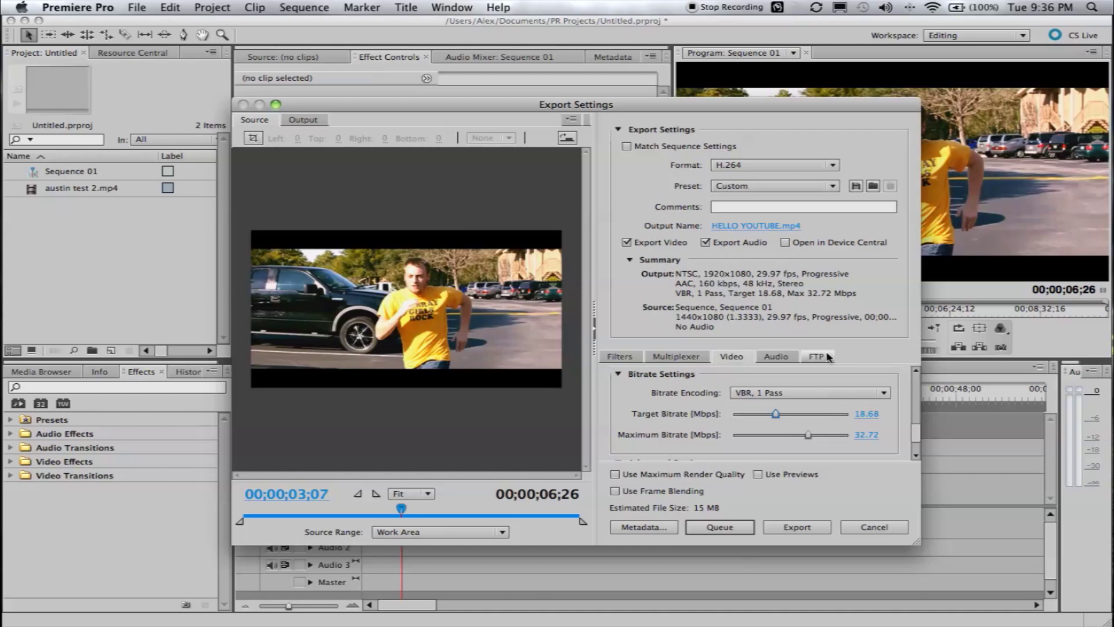
left_click(789, 186)
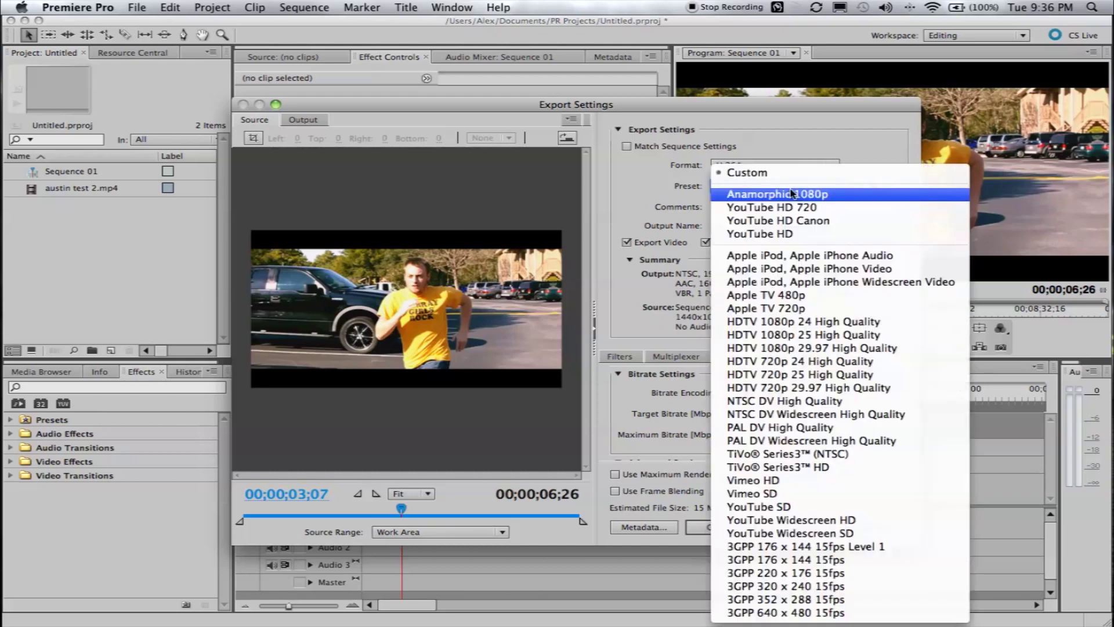
Apply the HDTV 720p 29.97 High Quality preset and raise its target bitrate to 8 Mbps
left_click(824, 387)
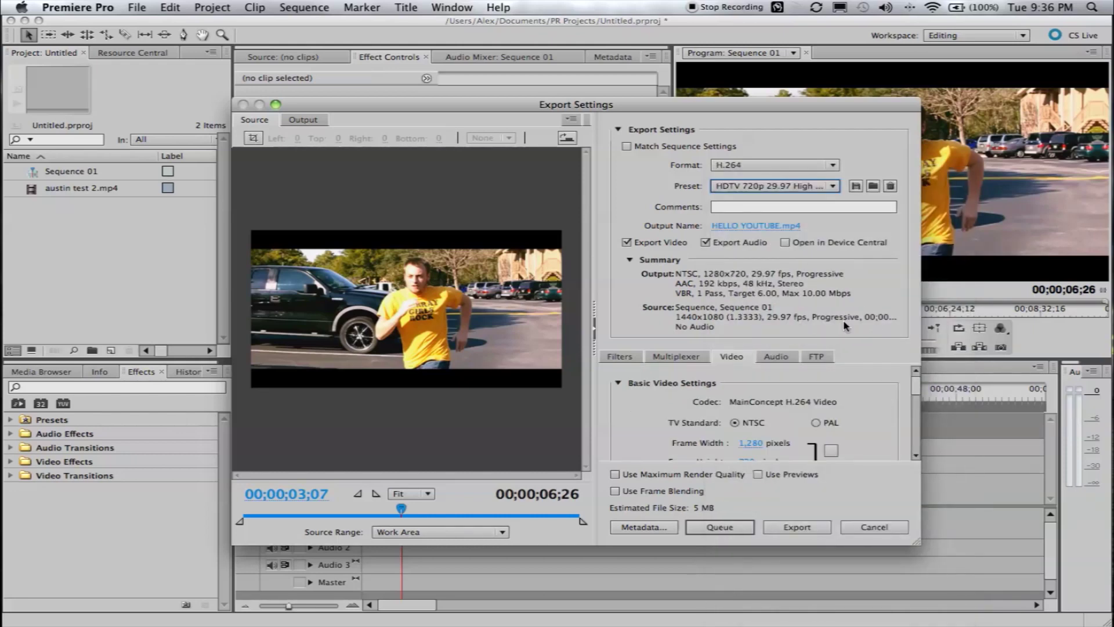
scroll(888, 360, "down", 2)
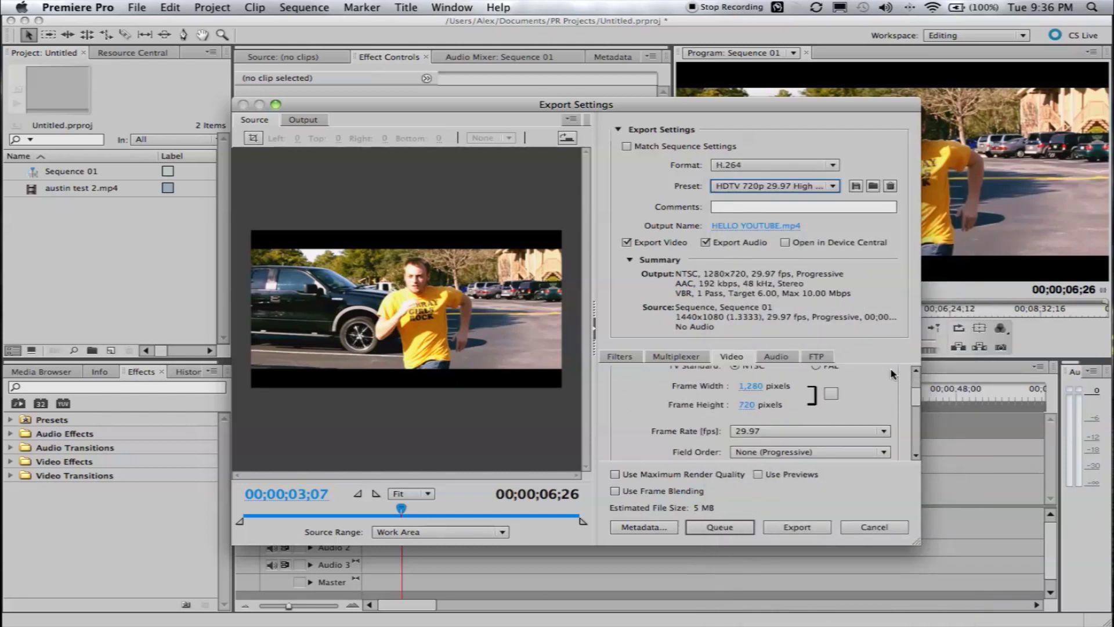
scroll(917, 406, "down", 1)
scroll(917, 406, "down", 2)
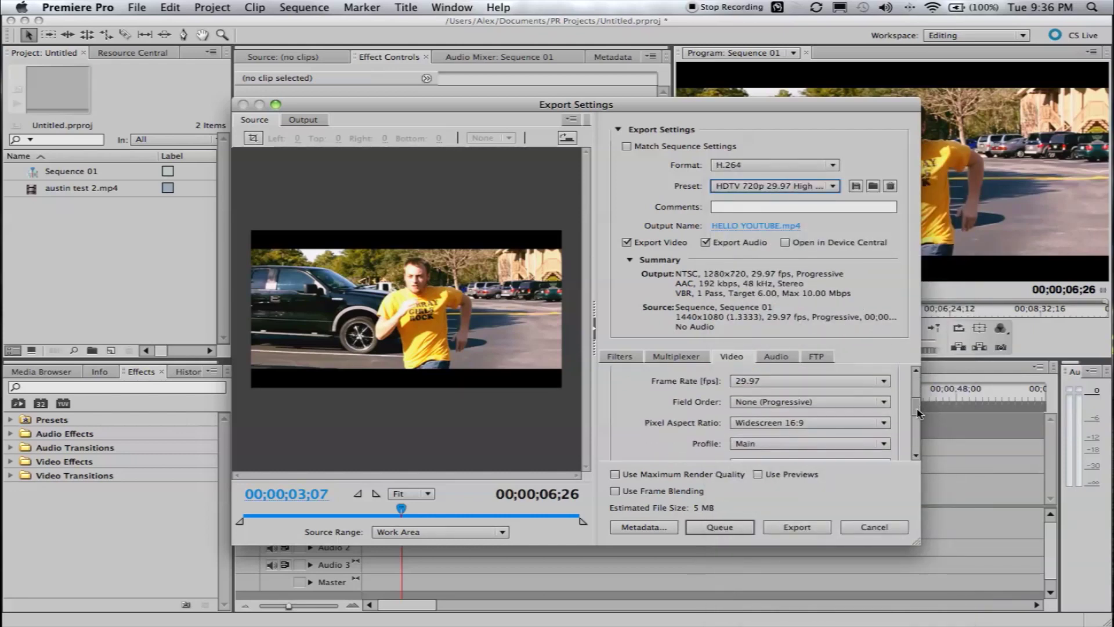
mouse_move(918, 413)
left_mouse_down()
mouse_move(917, 444)
mouse_move(917, 432)
left_mouse_up()
left_click(859, 421)
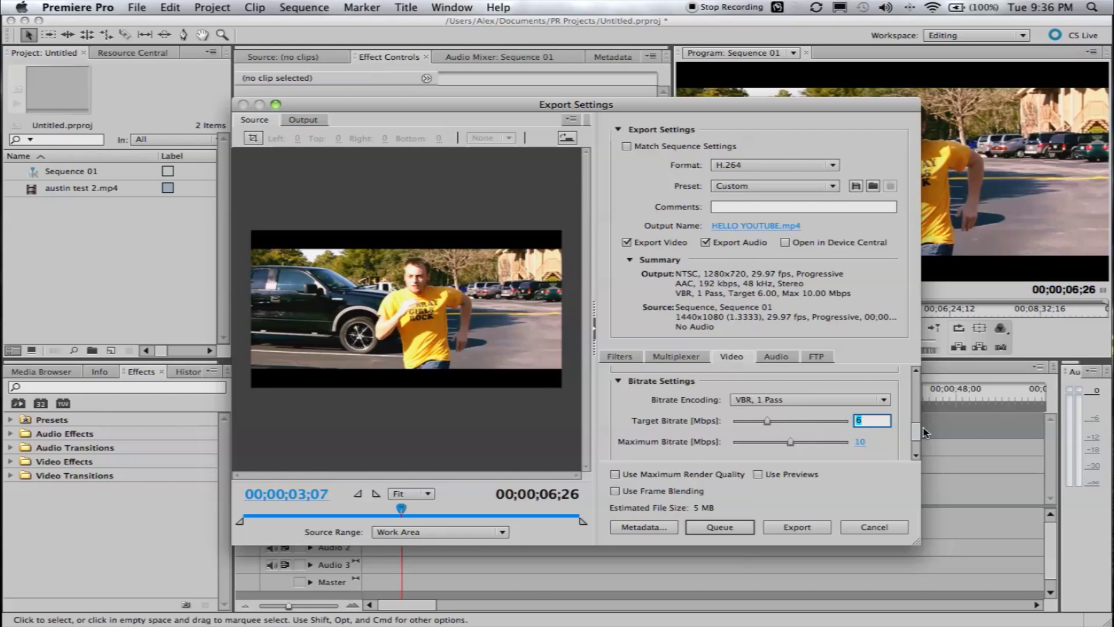
type("8")
key("Return")
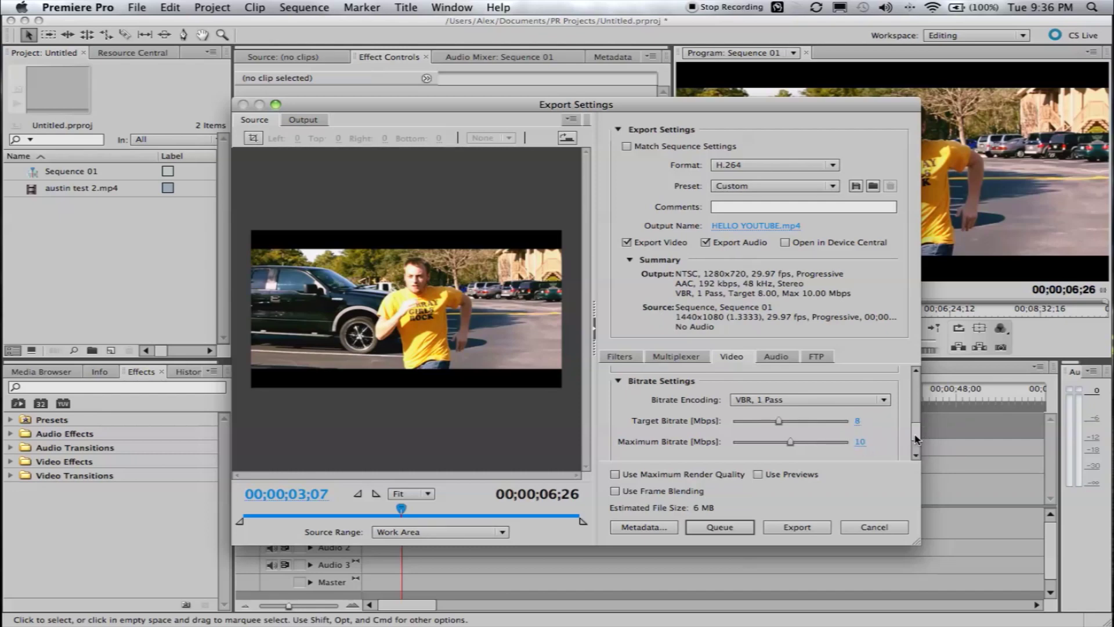
left_click_drag(916, 439, 909, 401)
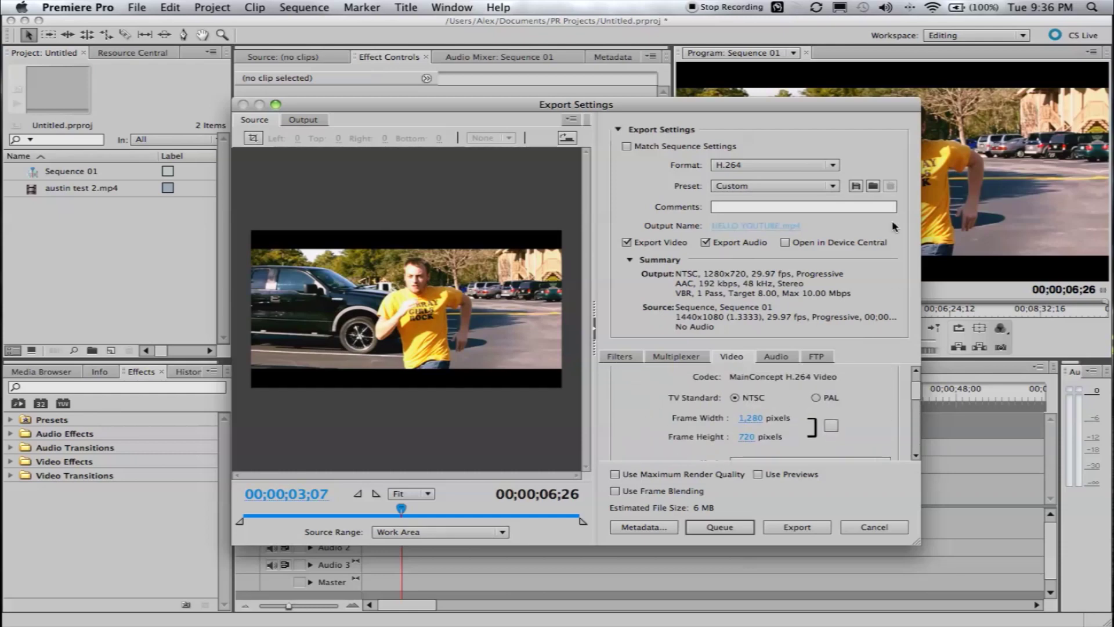